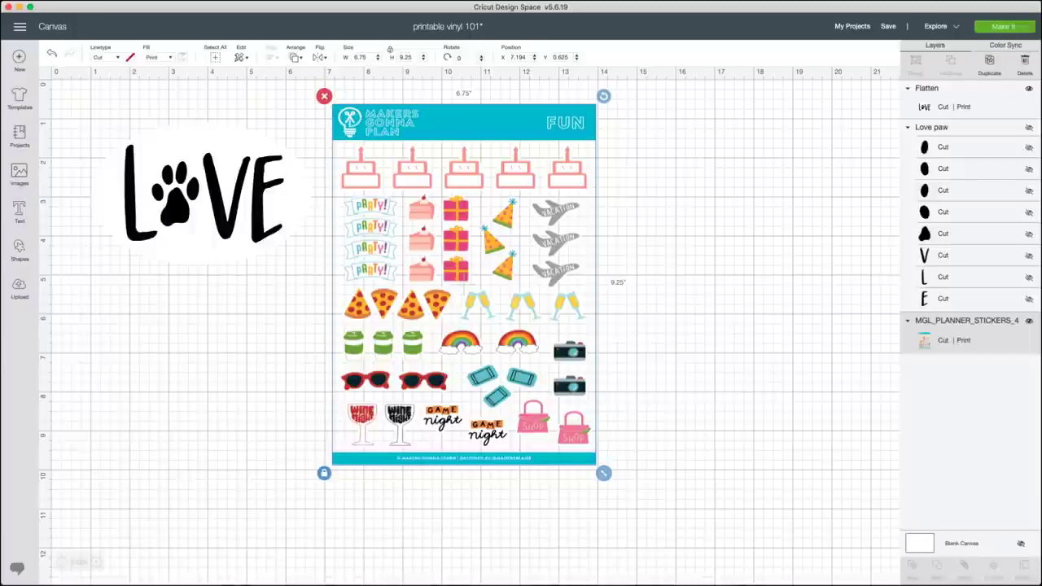
Switch to the Makers Gonna Learn site in the browser and search its cut files for "planner"
mouse_move(464, 285)
left_mouse_down()
mouse_move(517, 298)
mouse_move(458, 292)
mouse_move(474, 290)
left_mouse_up()
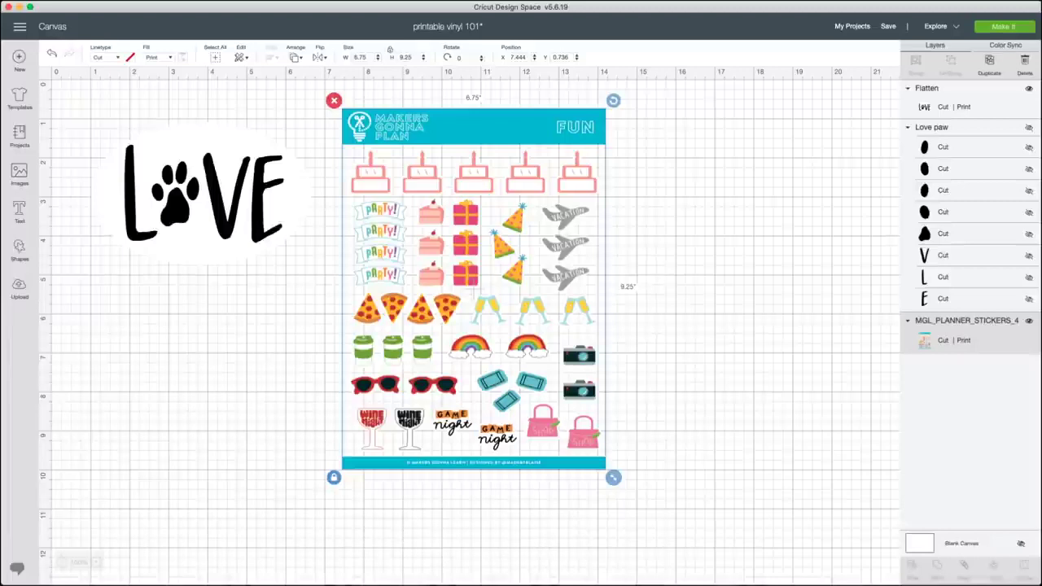
left_click_drag(1040, 63, 1009, 63)
left_click(1012, 62)
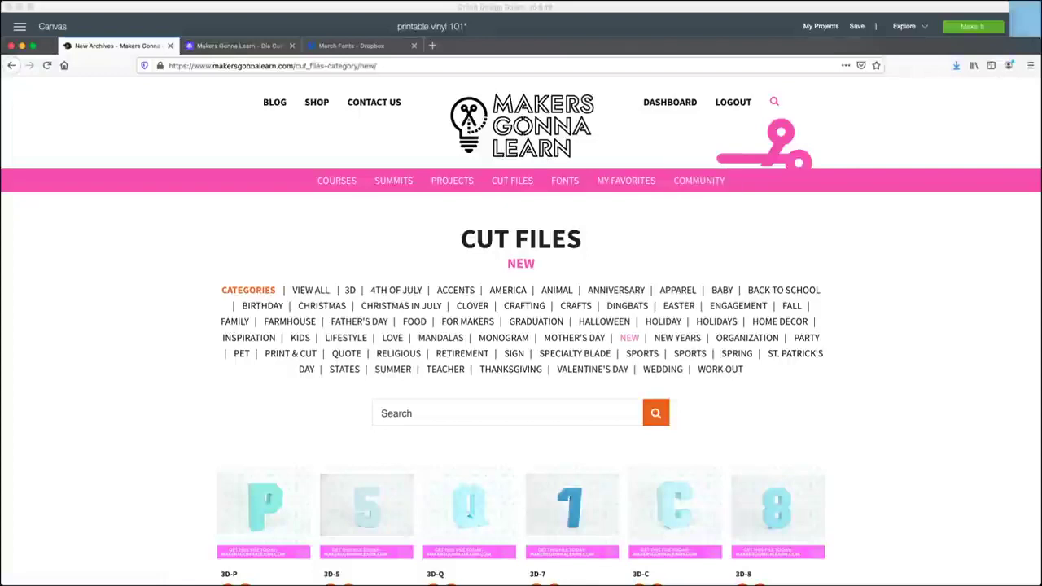
type("planner")
key("Return")
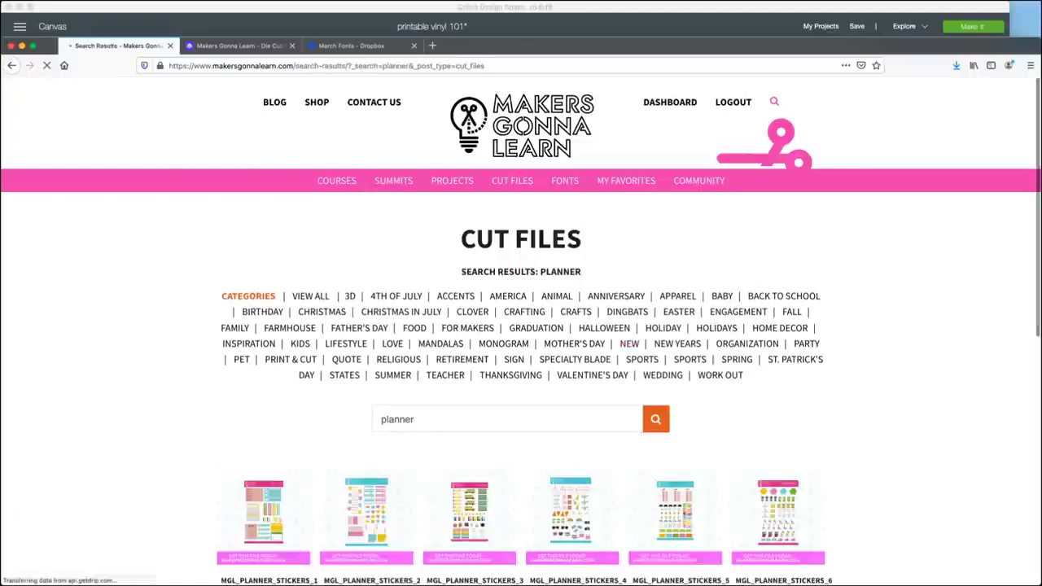
Examine the designs on the MGL_PLANNER_STICKERS_3, 6 and 8 sheets from the search results
scroll(521, 331, "down", 1)
scroll(521, 326, "down", 3)
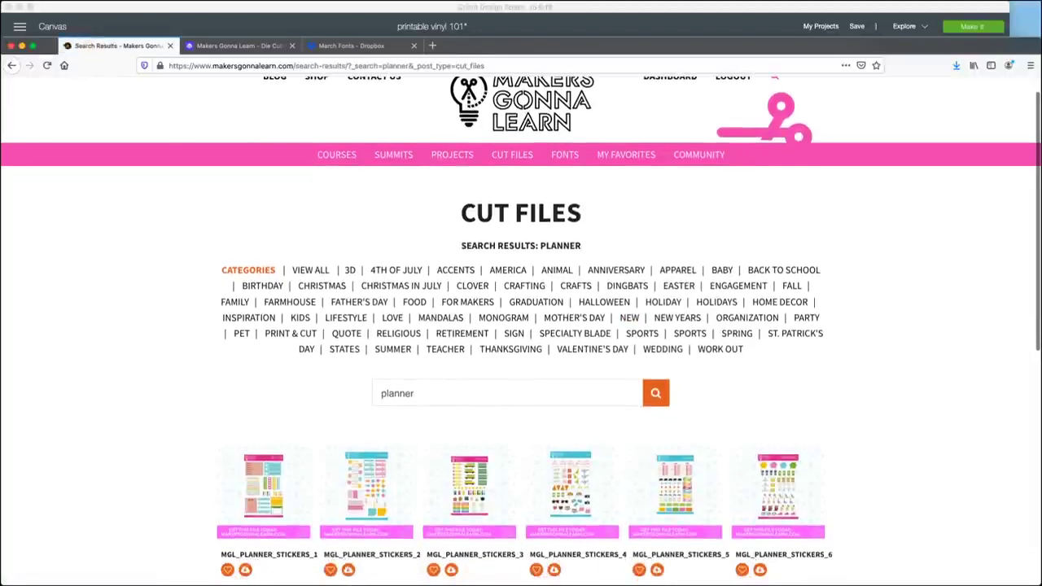
scroll(521, 325, "down", 5)
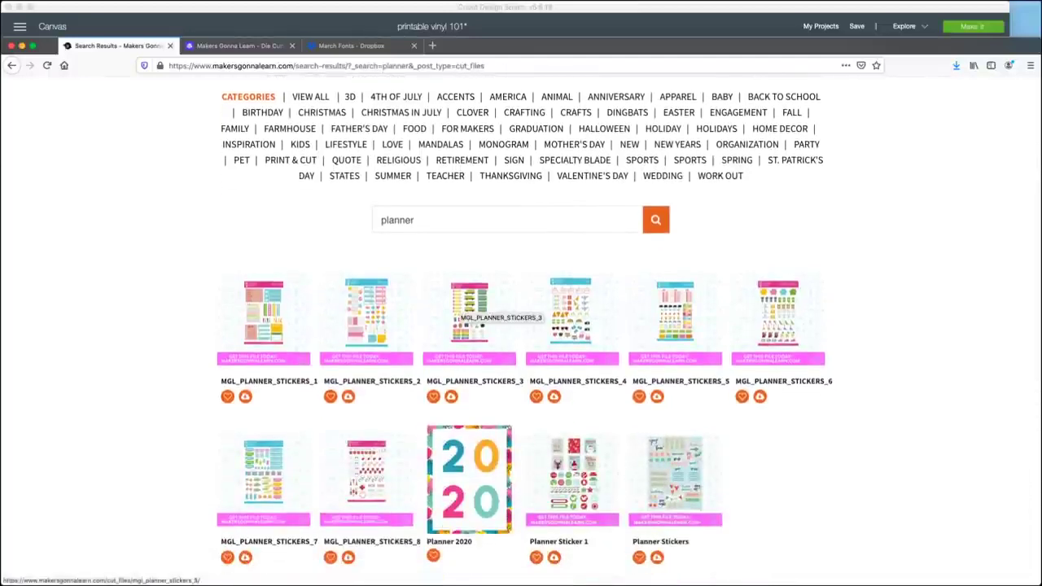
left_click(469, 316)
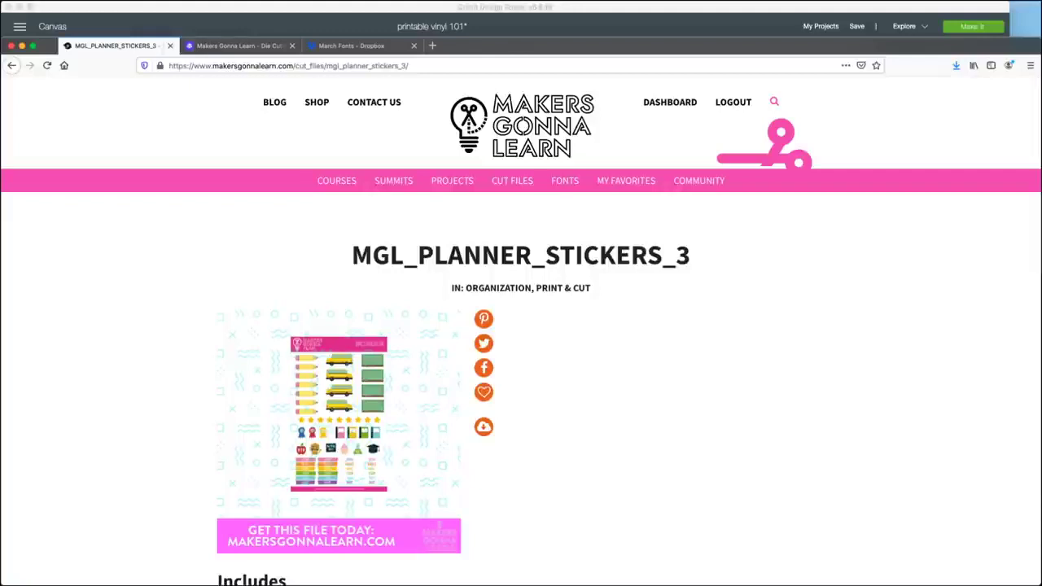
left_click(12, 65)
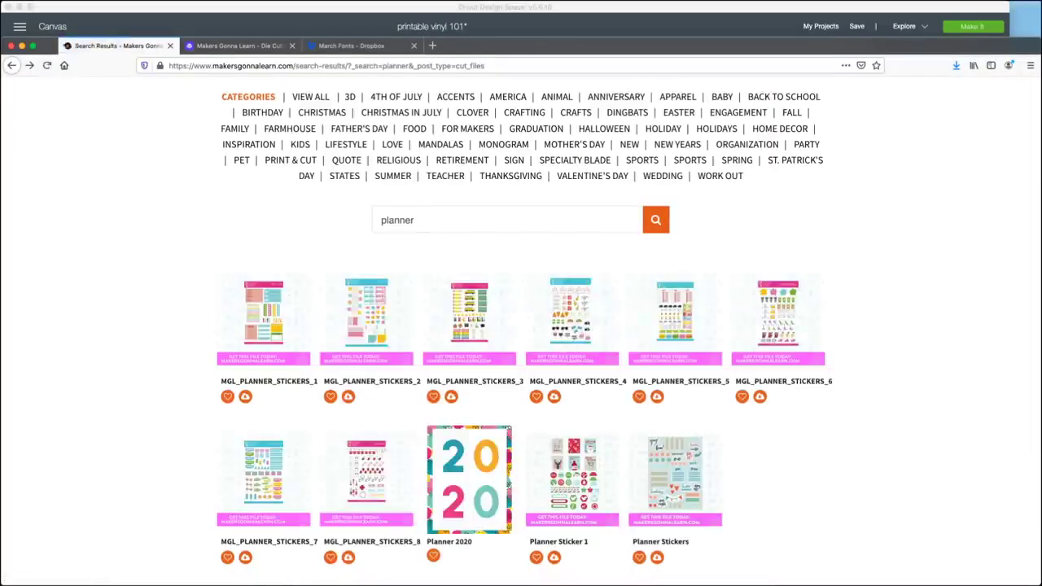
left_click(778, 317)
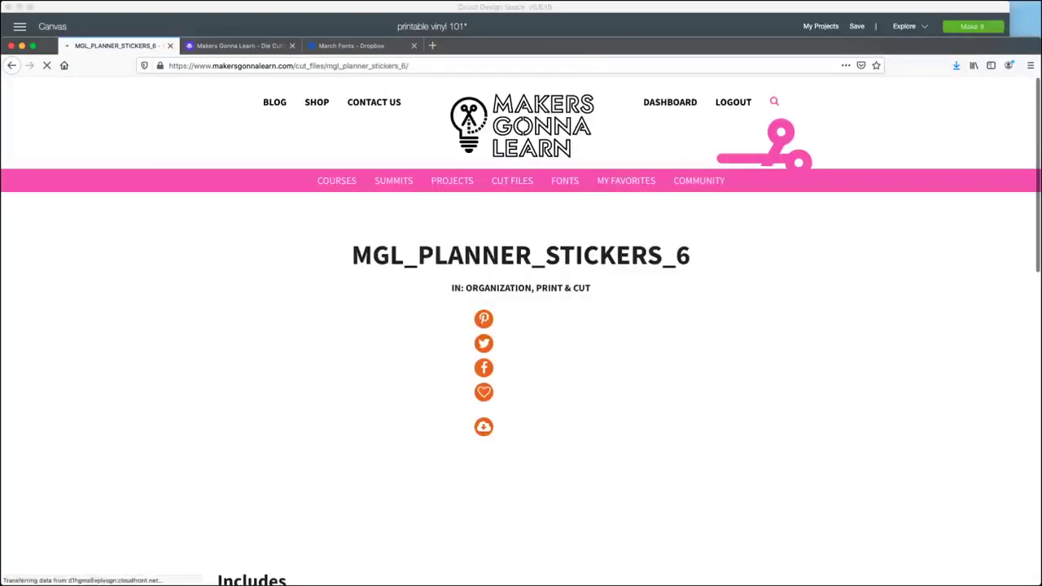
scroll(521, 330, "down", 1)
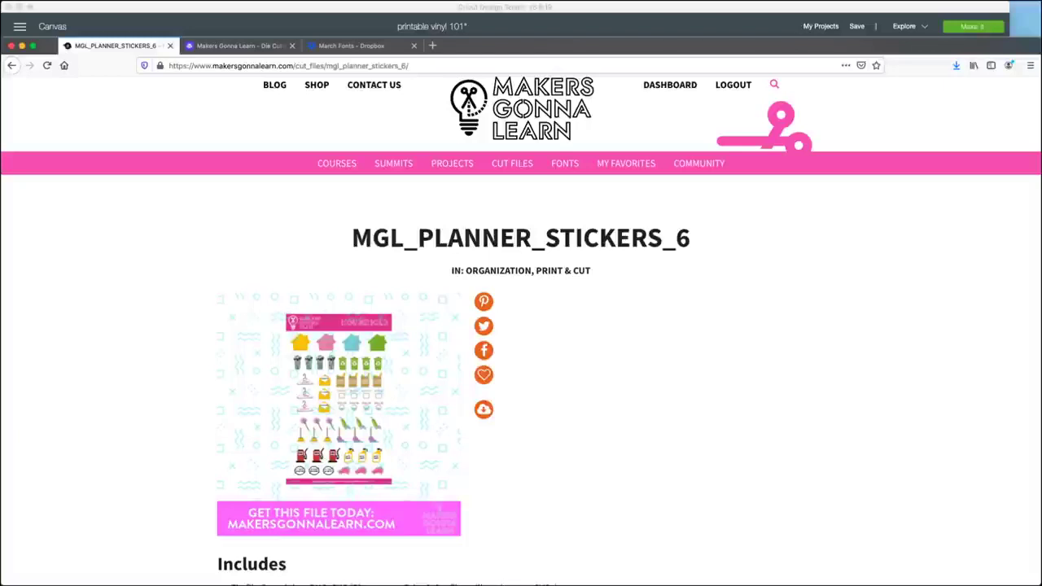
left_click(12, 65)
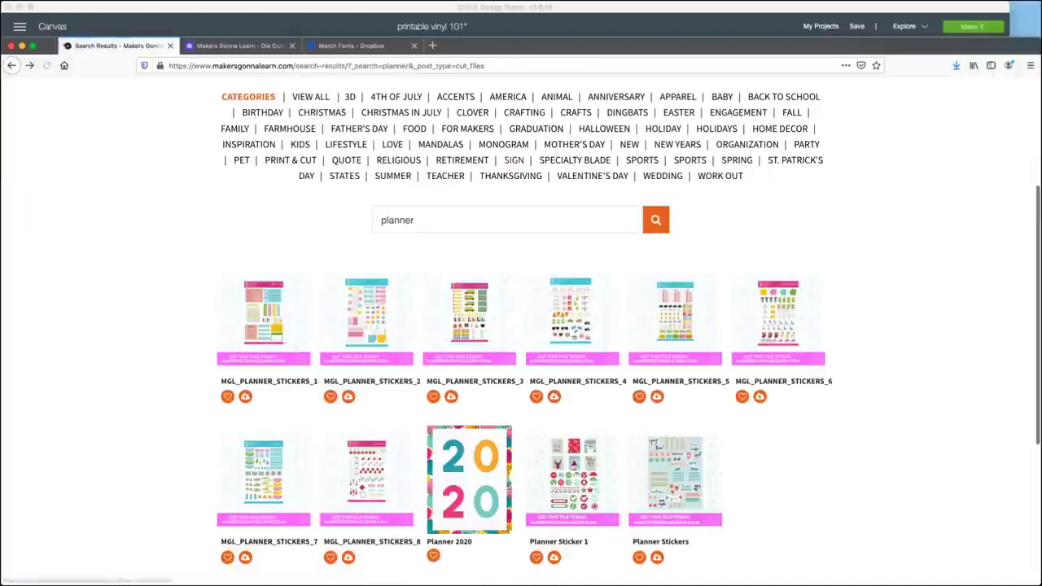
left_click(367, 472)
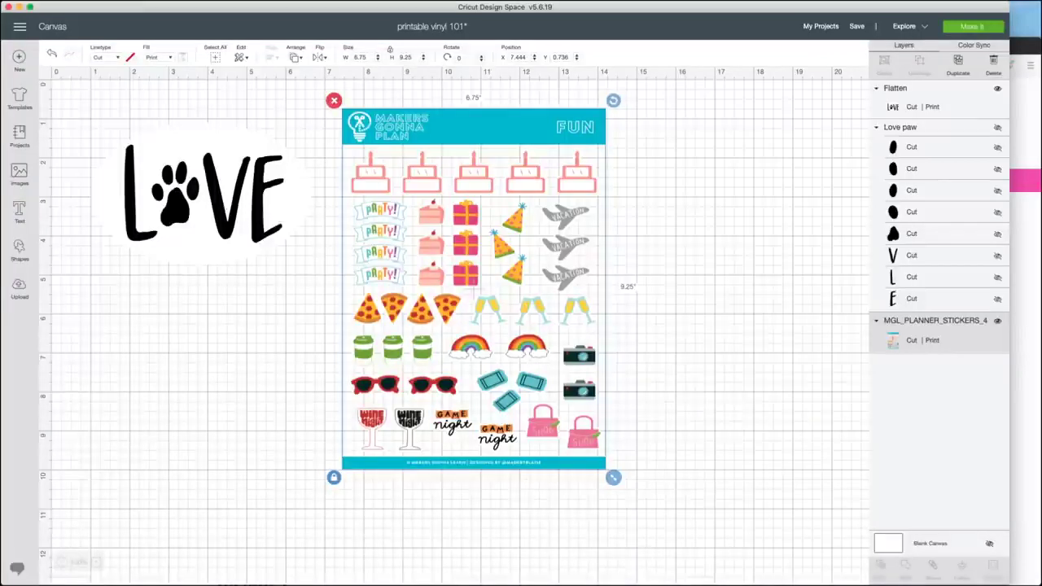
Try scaling the planner sticker sheet down to about 3.2 inches wide, and enlarging it to about 8.29 by 11.36 inches
left_click_drag(474, 285, 567, 285)
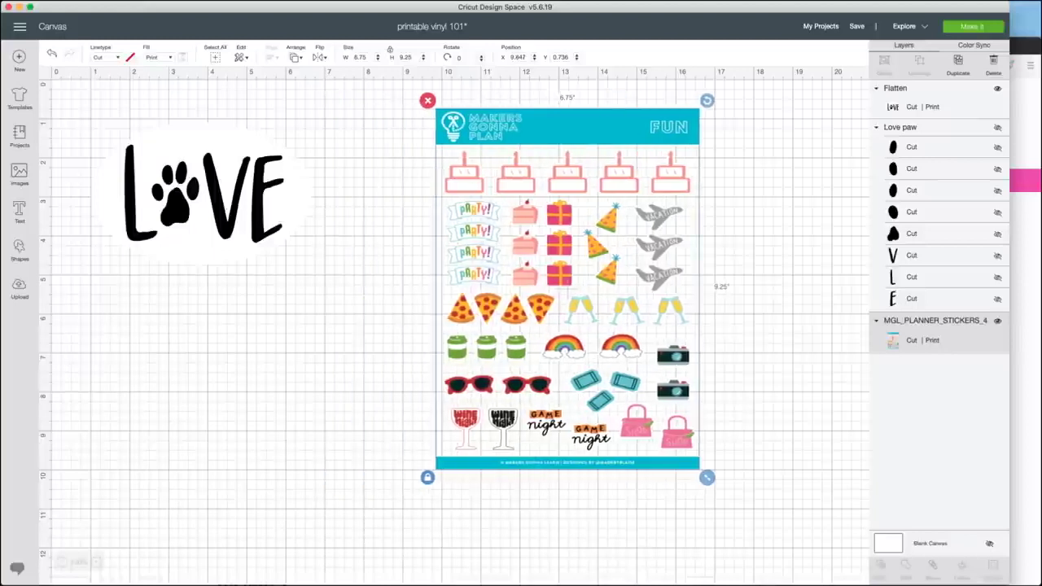
left_click_drag(707, 477, 569, 288)
left_click_drag(498, 196, 477, 243)
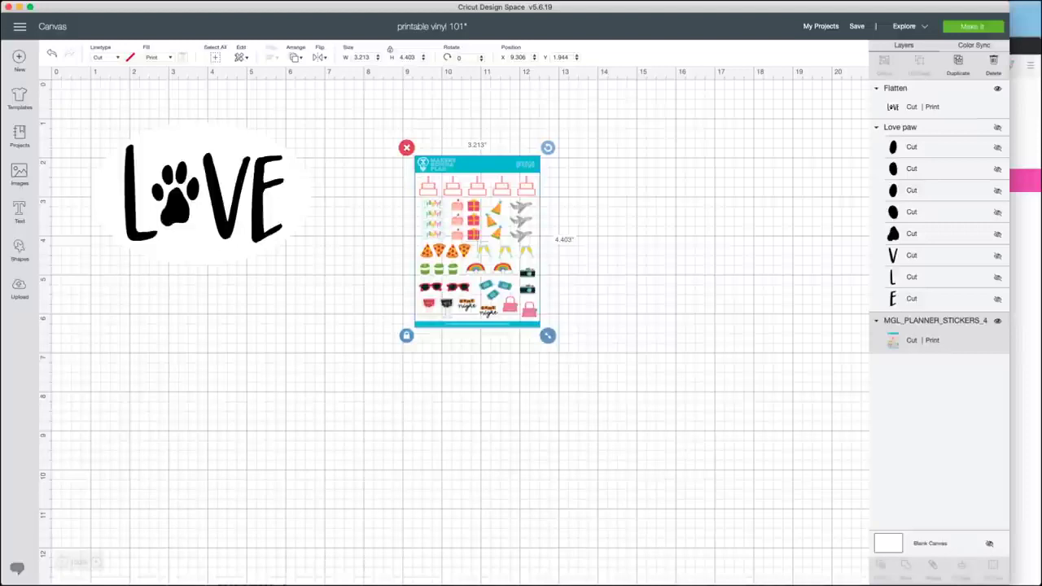
left_click_drag(547, 335, 525, 315)
left_click_drag(688, 532, 710, 560)
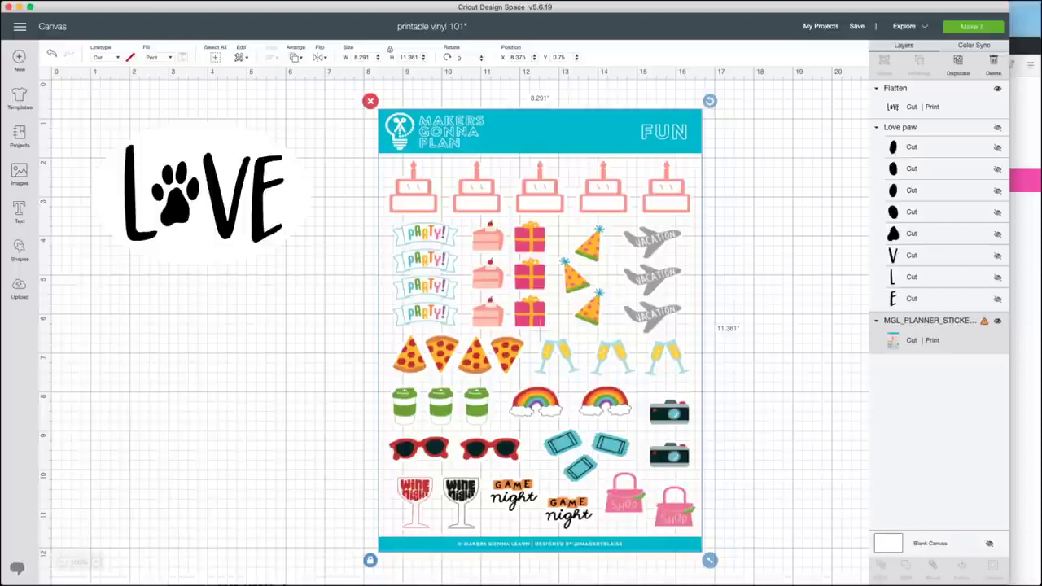
Unlock the sticker sheet's proportions, set its size to 6.75 by 9.25 inches, and move it aside to the far edge of the canvas
left_click_drag(1009, 325, 1039, 325)
left_click_drag(540, 330, 538, 325)
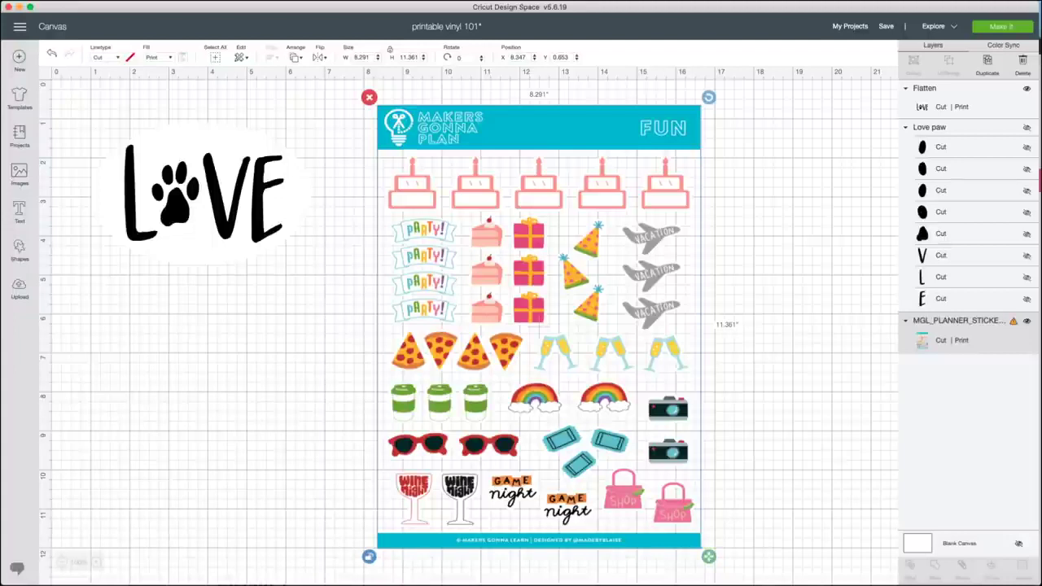
left_click(361, 57)
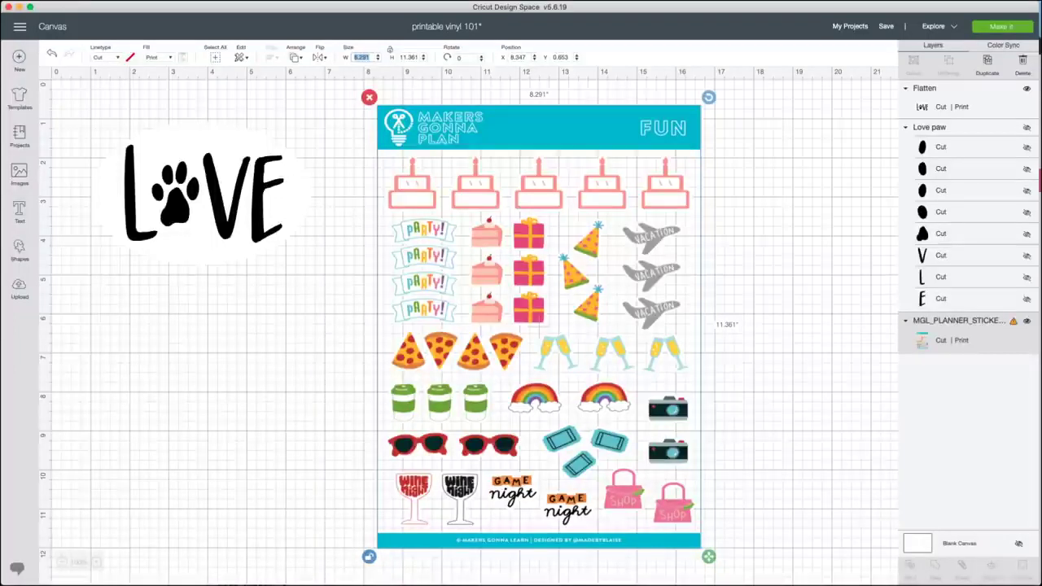
type("6.75")
key("Return")
key("Tab")
type("9.25")
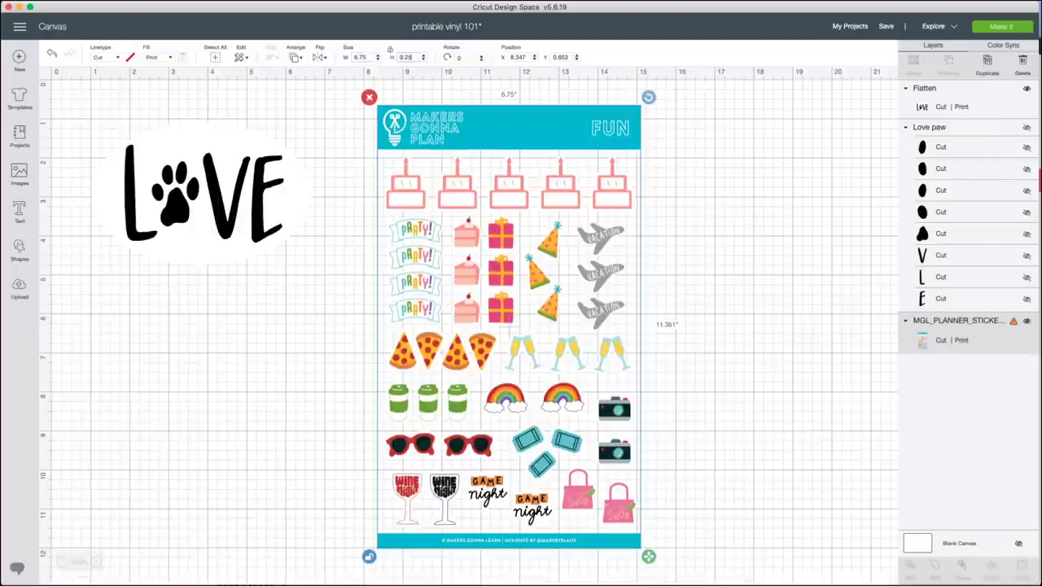
key("Return")
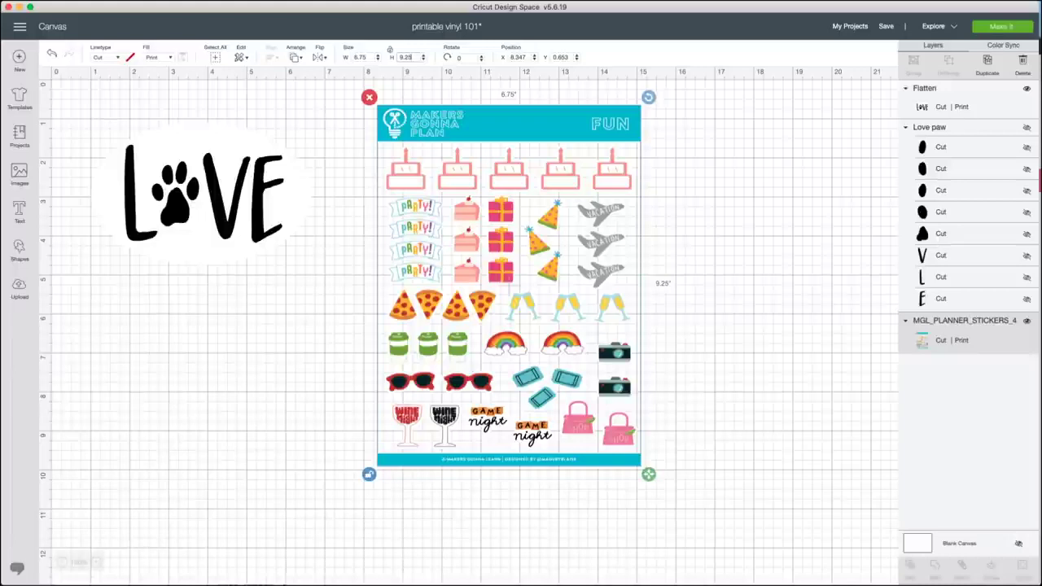
left_click(406, 57)
left_click_drag(509, 285, 998, 343)
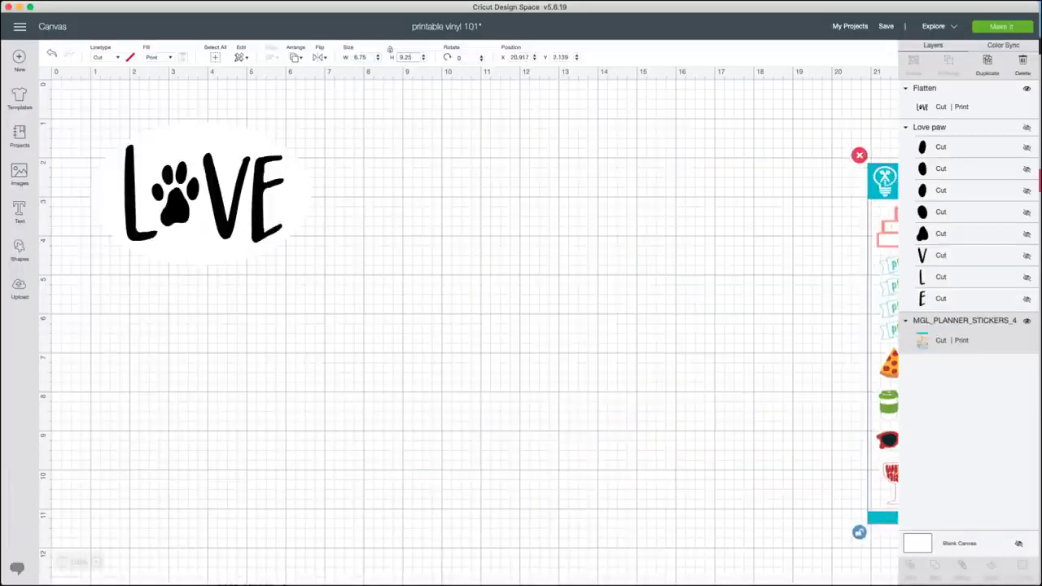
Unhide the Love paw design, place it in the open canvas area and weld its pieces into one shape
left_click(1026, 127)
left_click_drag(880, 507, 575, 273)
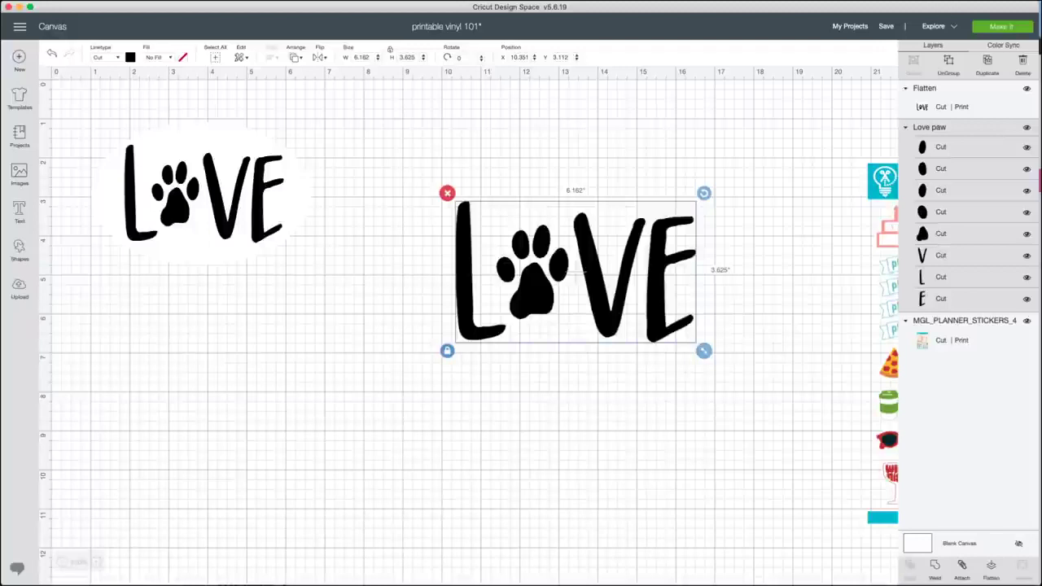
left_click(935, 569)
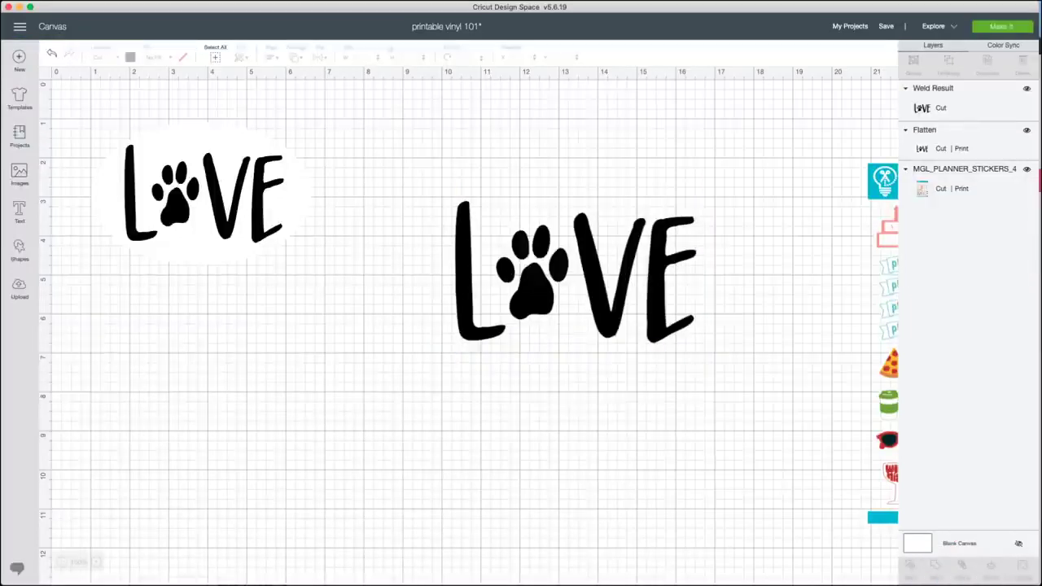
left_click_drag(576, 271, 545, 323)
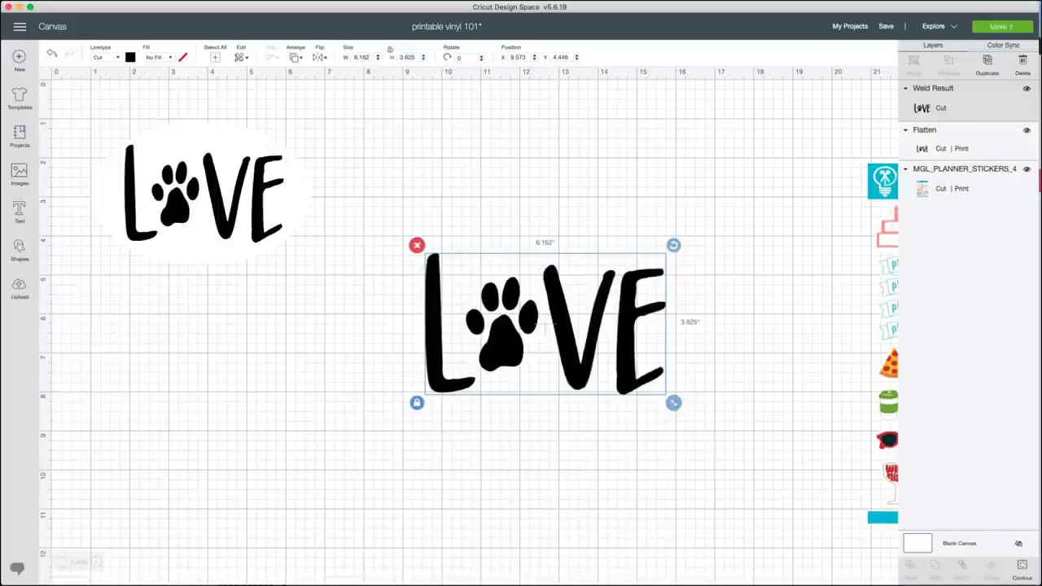
Add a circle below the flattened LOVE design and color it light gray
left_click(19, 248)
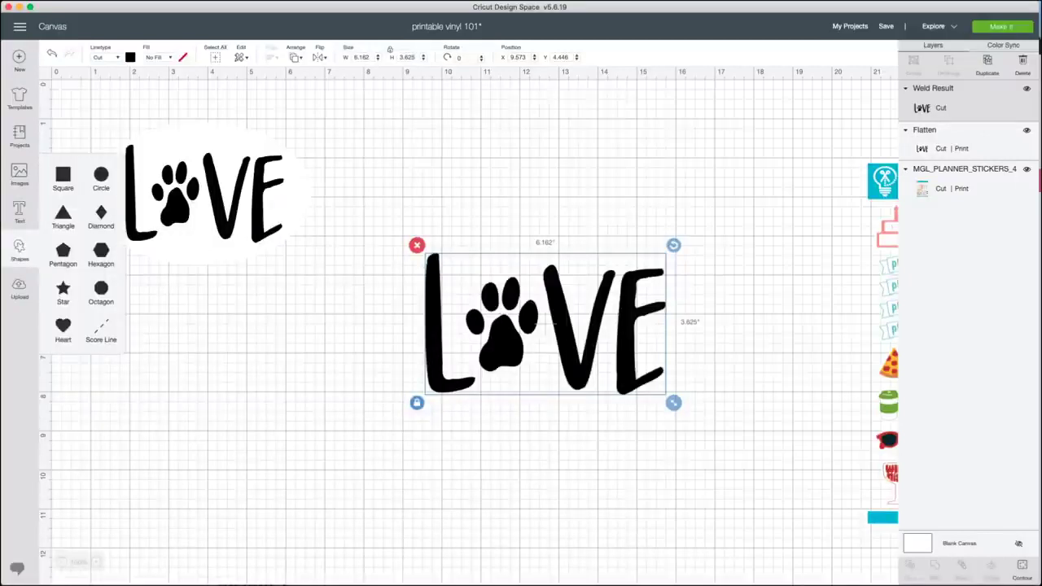
left_click(101, 174)
left_click_drag(171, 200, 235, 372)
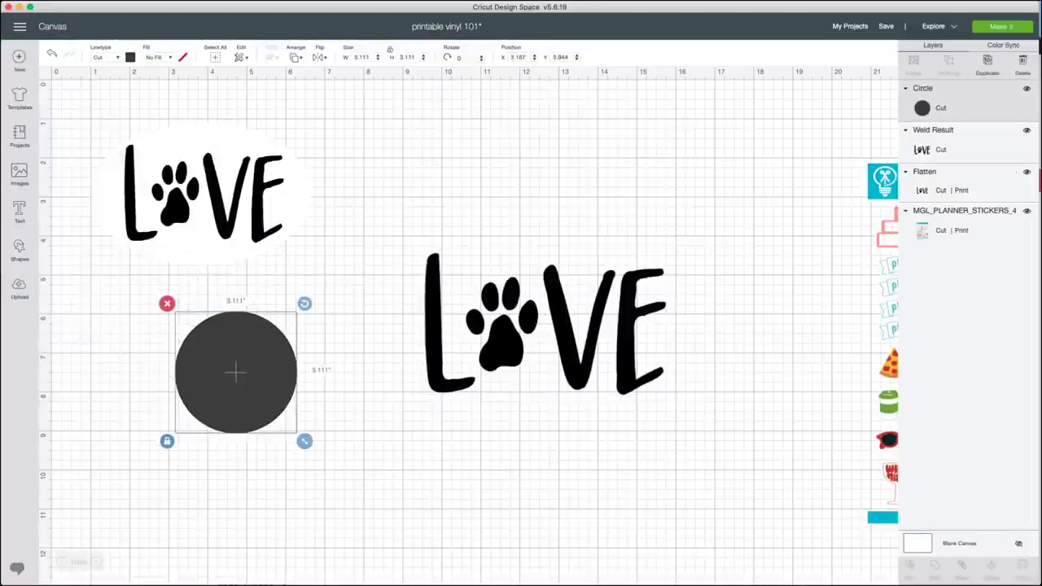
left_click(130, 57)
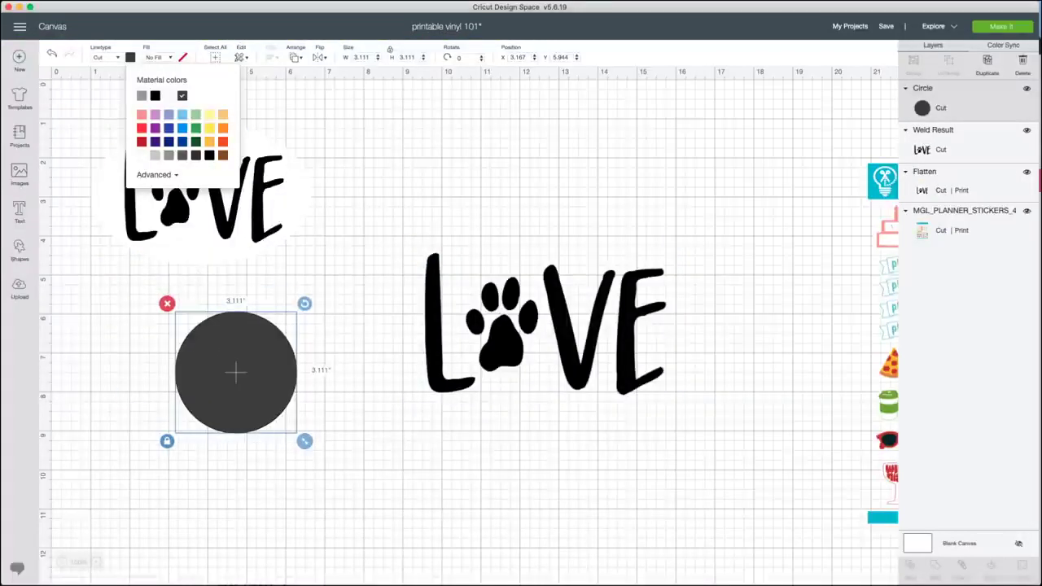
left_click(154, 154)
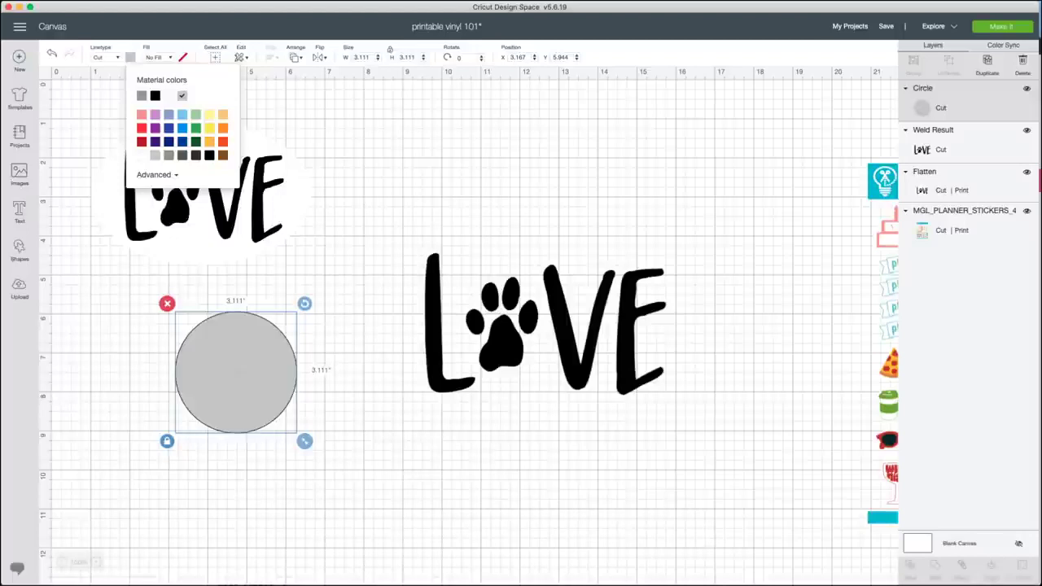
Move the gray circle beside the welded LOVE design, unlock its proportions and stretch it into a wide oval
left_click_drag(235, 372, 277, 351)
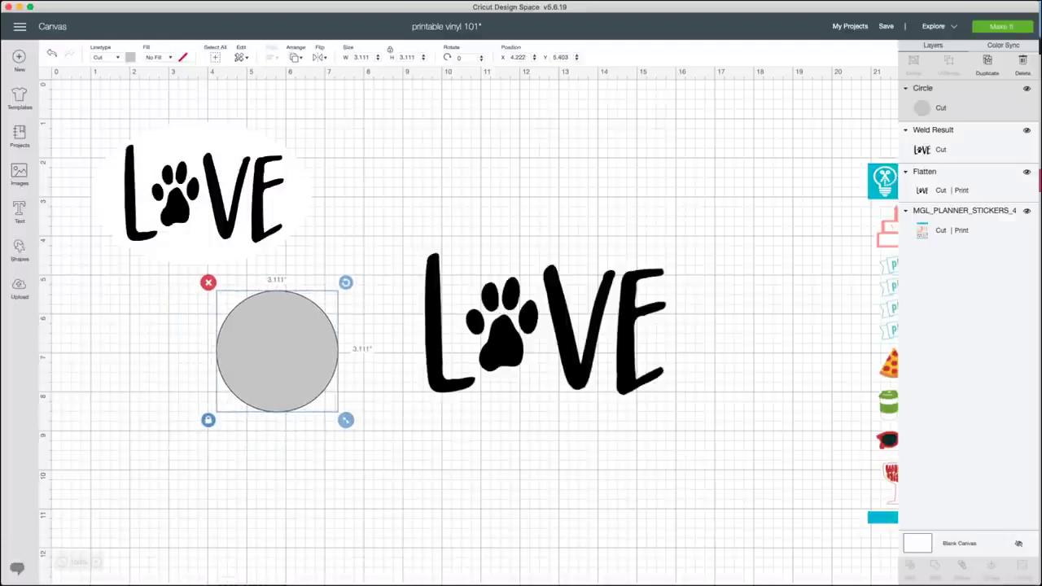
left_click(209, 420)
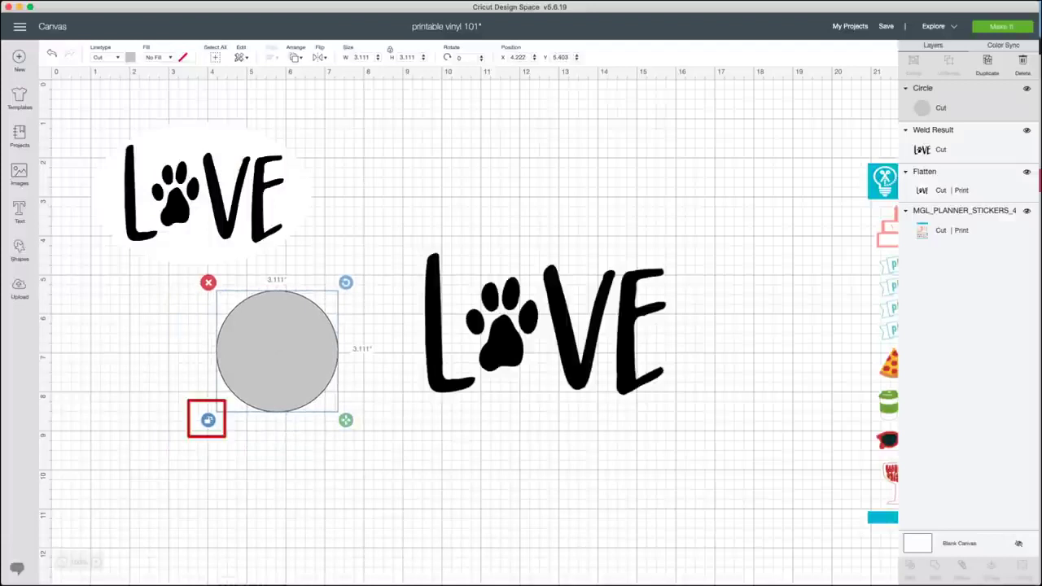
left_click_drag(345, 420, 552, 473)
Move the welded LOVE design onto the gray oval and send it to the front
left_click(599, 325)
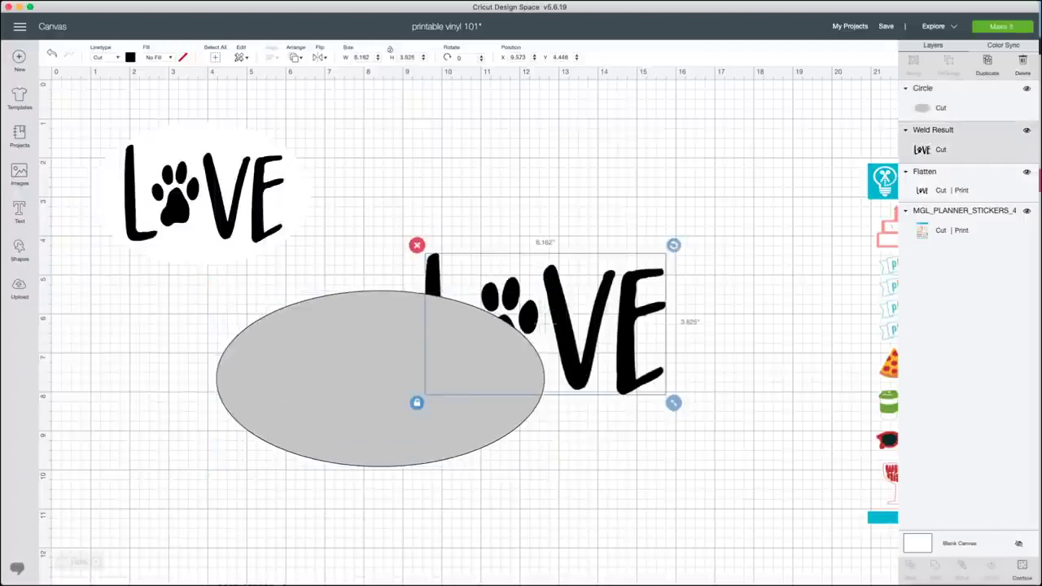
left_click_drag(598, 326, 558, 345)
left_click_drag(485, 415, 371, 451)
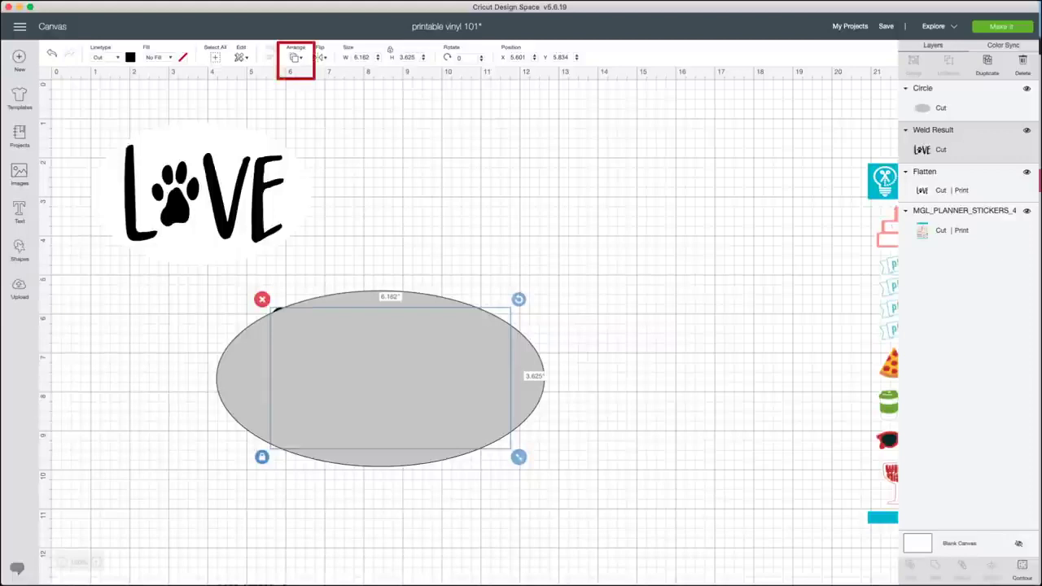
left_click(294, 57)
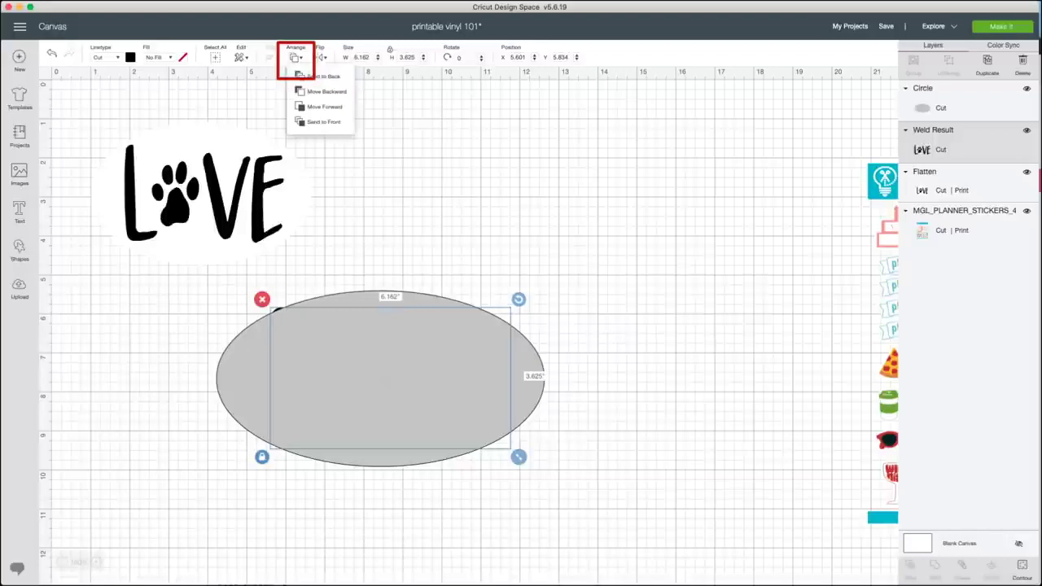
left_click(314, 122)
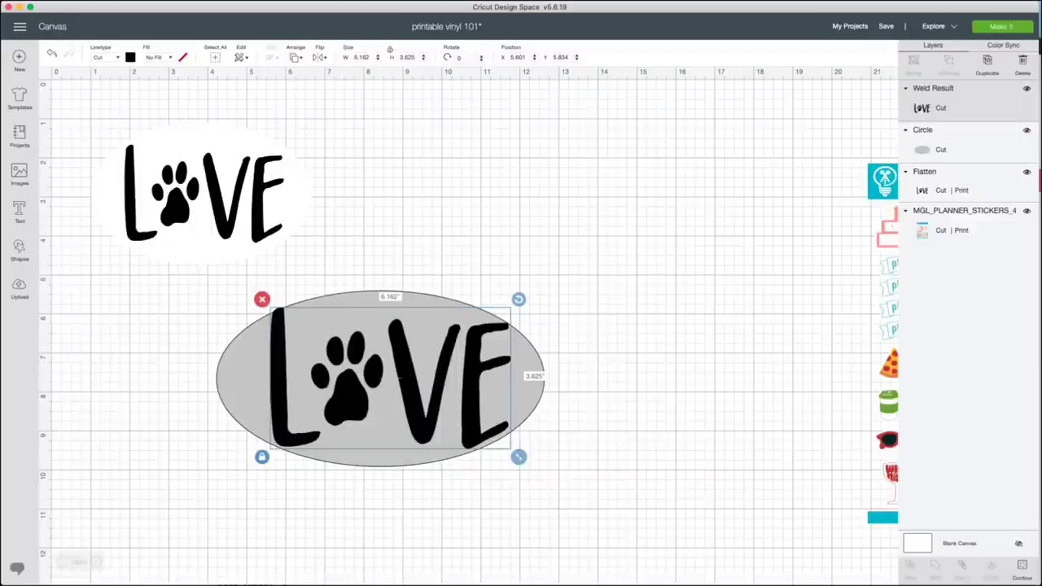
Enlarge the gray oval to about 9.68 by 4.92 inches and center the LOVE design on it
left_click(379, 374, "shift")
left_click_drag(553, 474, 655, 578)
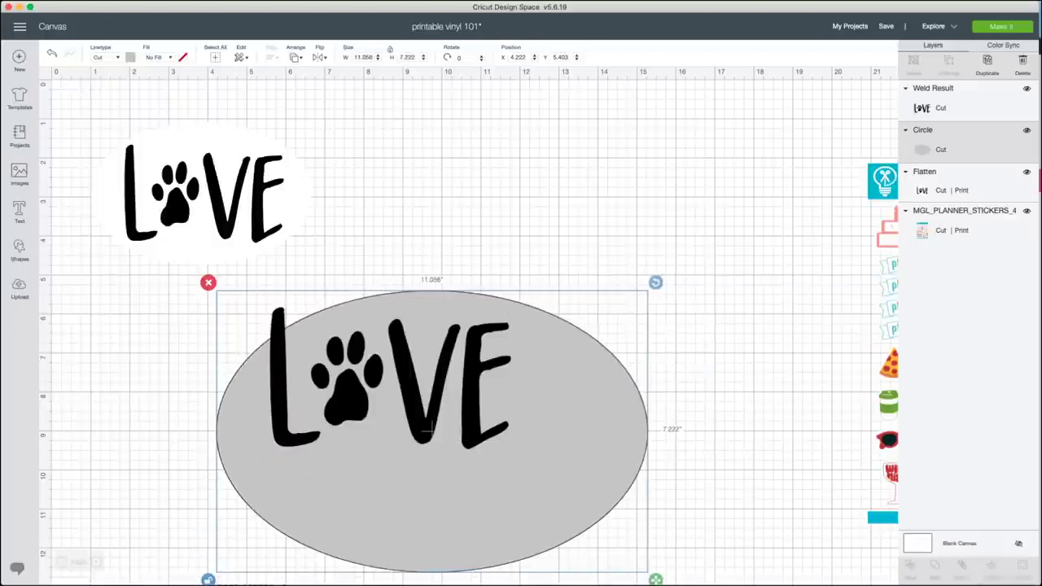
left_click_drag(655, 579, 602, 490)
mouse_move(407, 389)
left_mouse_down()
mouse_move(424, 402)
mouse_move(423, 388)
left_mouse_up()
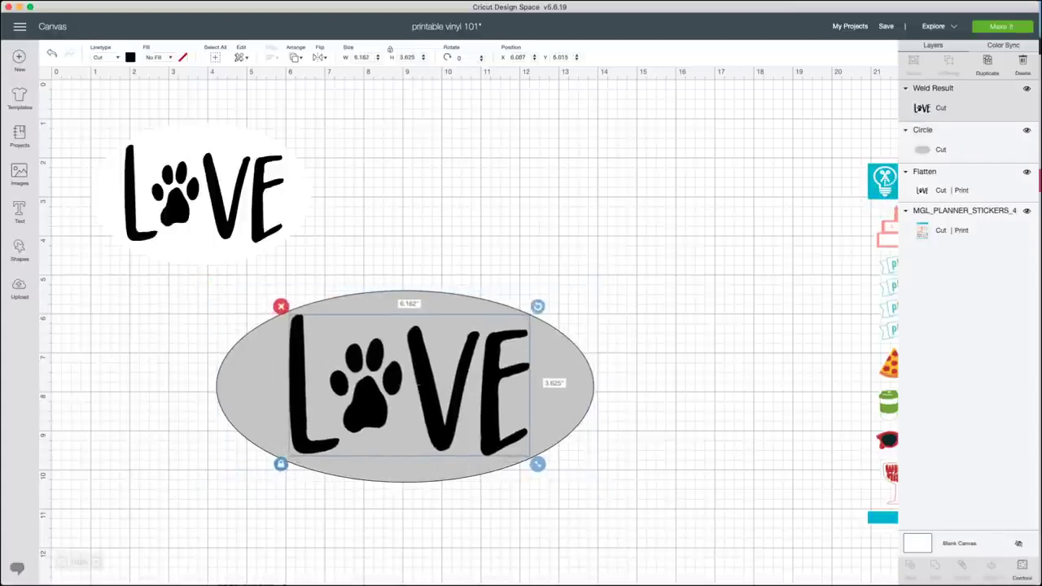
left_click(405, 386)
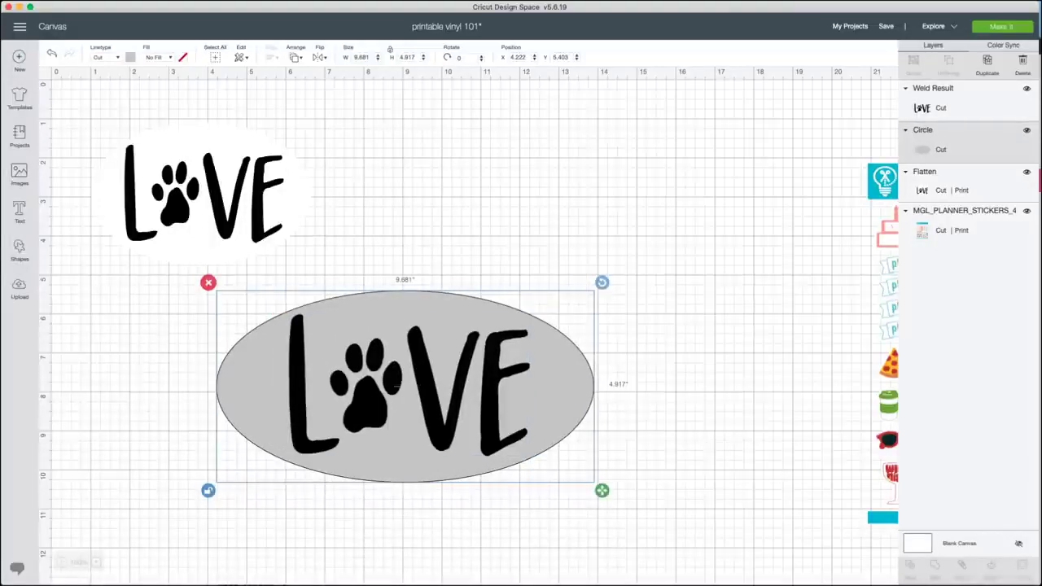
Resize the gray oval to about 8.71 by 5.28 inches and reposition the welded LOVE design on it
left_click_drag(601, 490, 568, 503)
mouse_move(389, 390)
left_mouse_down()
mouse_move(360, 390)
mouse_move(373, 394)
left_mouse_up()
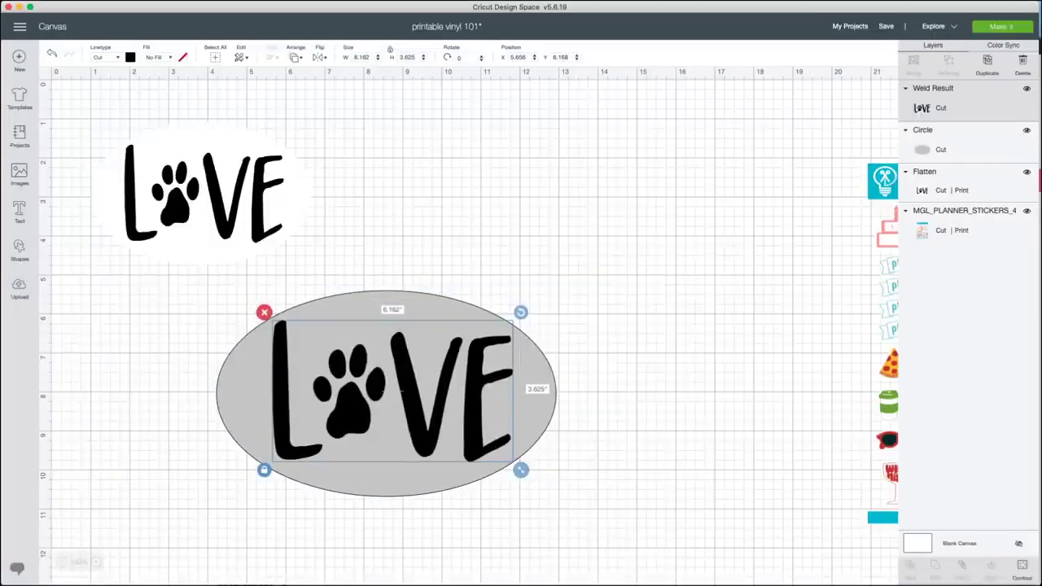
left_click(735, 244)
Center-align the LOVE design and the gray oval with each other, then nudge the LOVE design slightly to the right
left_click_drag(198, 361, 547, 465)
key("Escape")
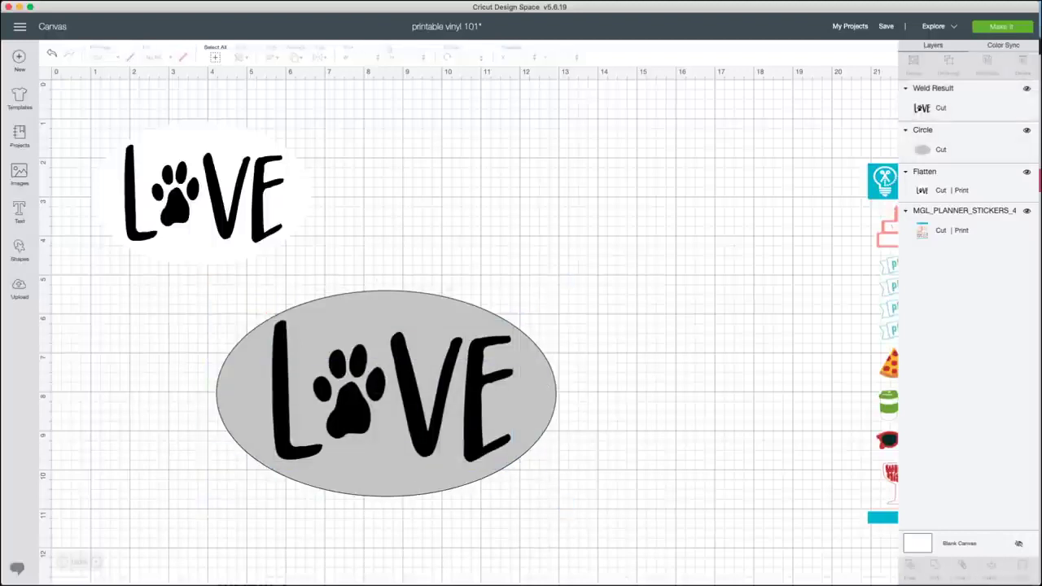
left_click_drag(596, 266, 417, 456)
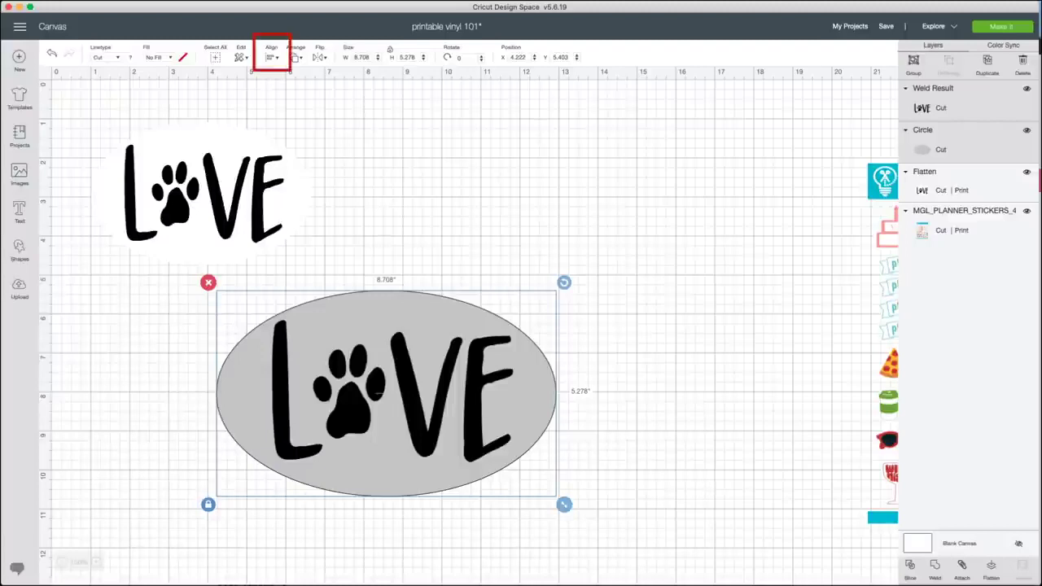
left_click(272, 57)
left_click(293, 179)
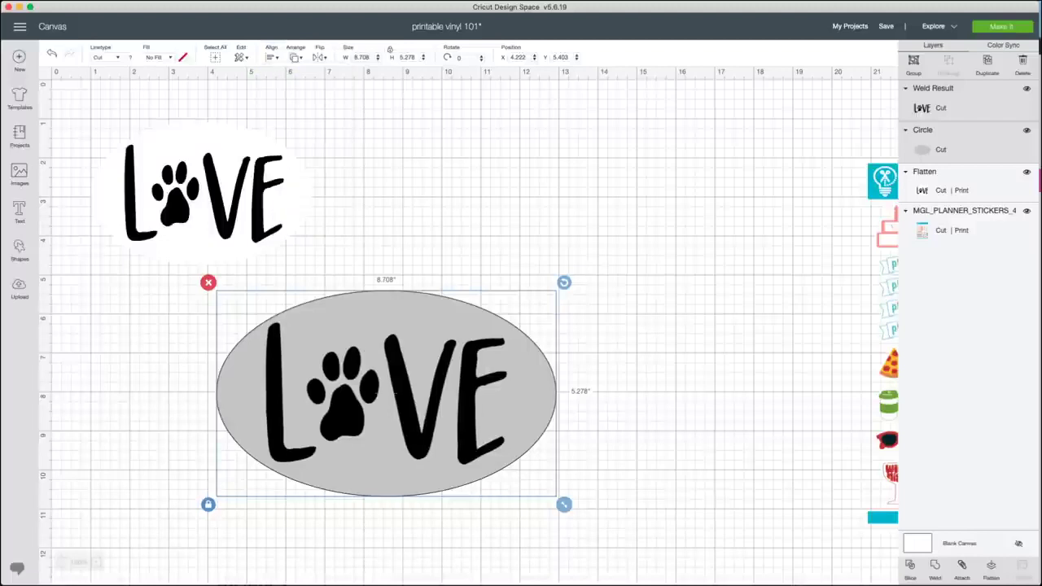
key("Escape")
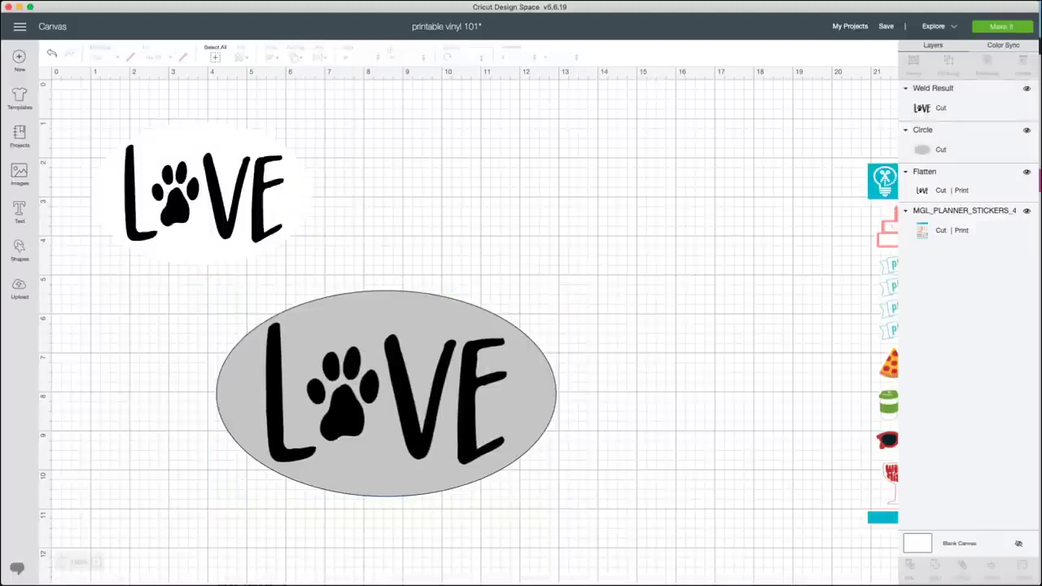
left_click_drag(396, 393, 398, 392)
key("Escape")
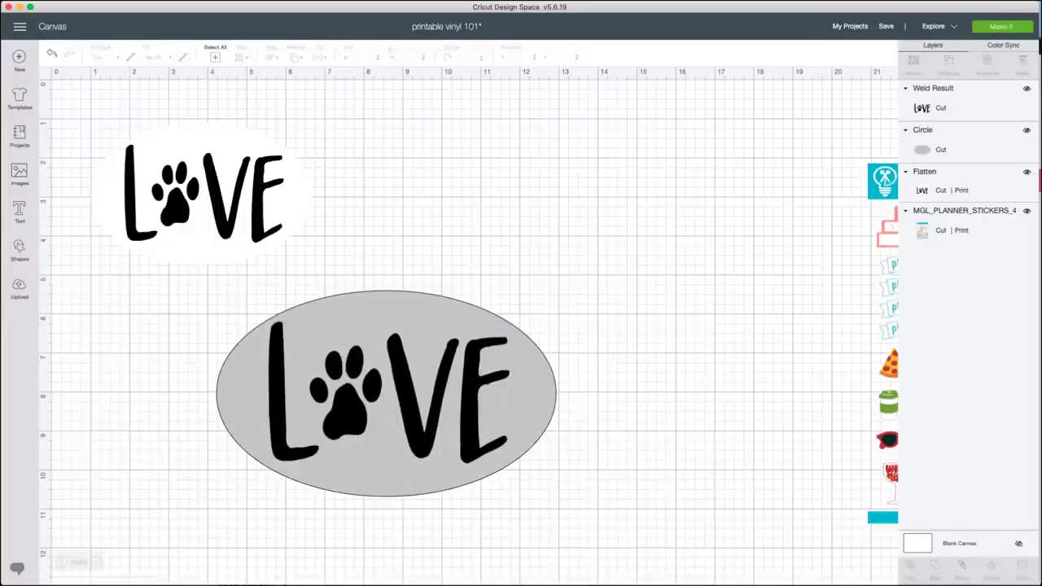
Change the gray oval's material color to white
left_click(350, 407)
left_click(529, 394)
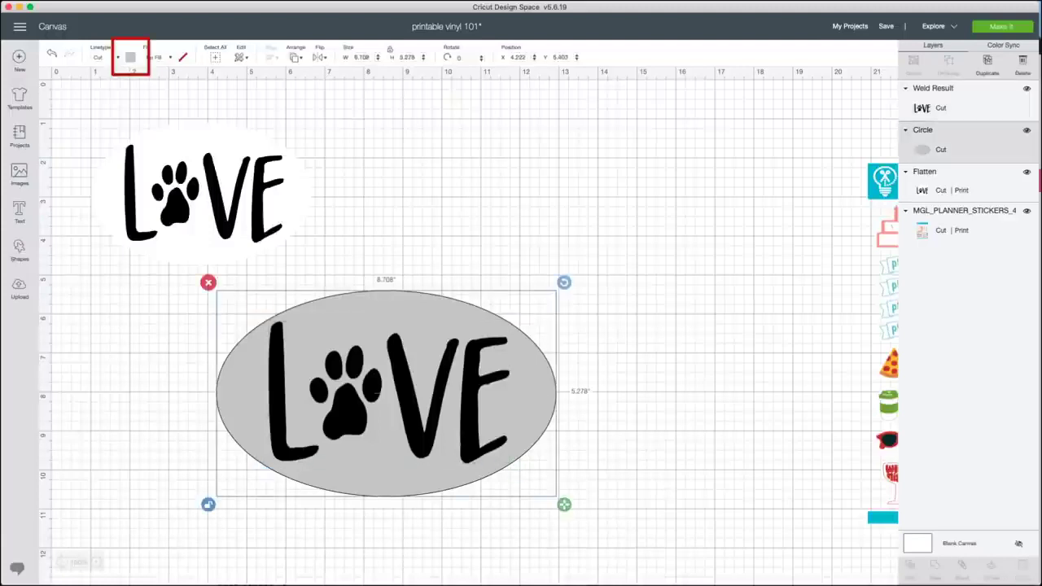
left_click(131, 57)
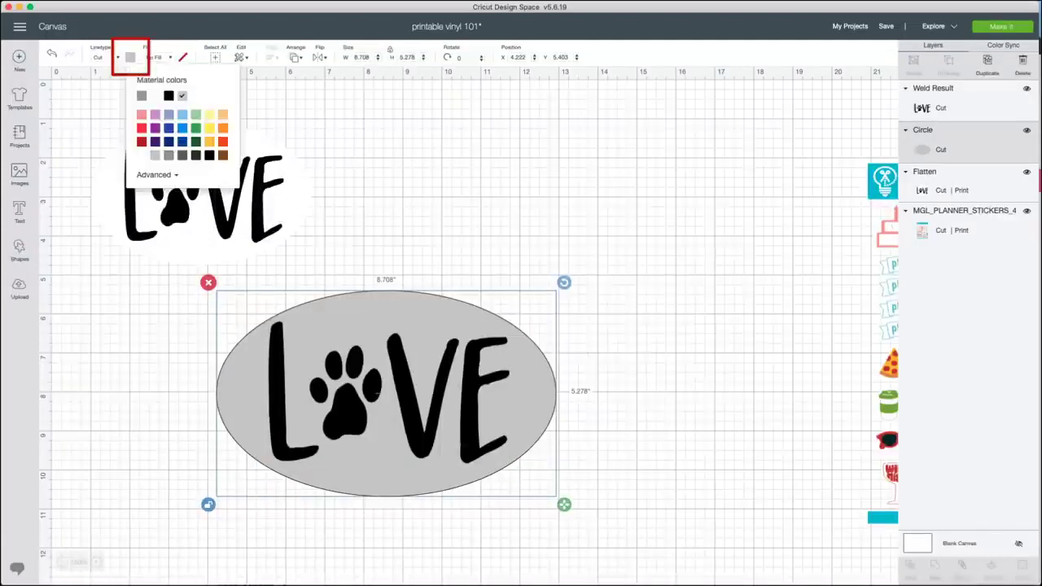
left_click(156, 95)
left_click(651, 244)
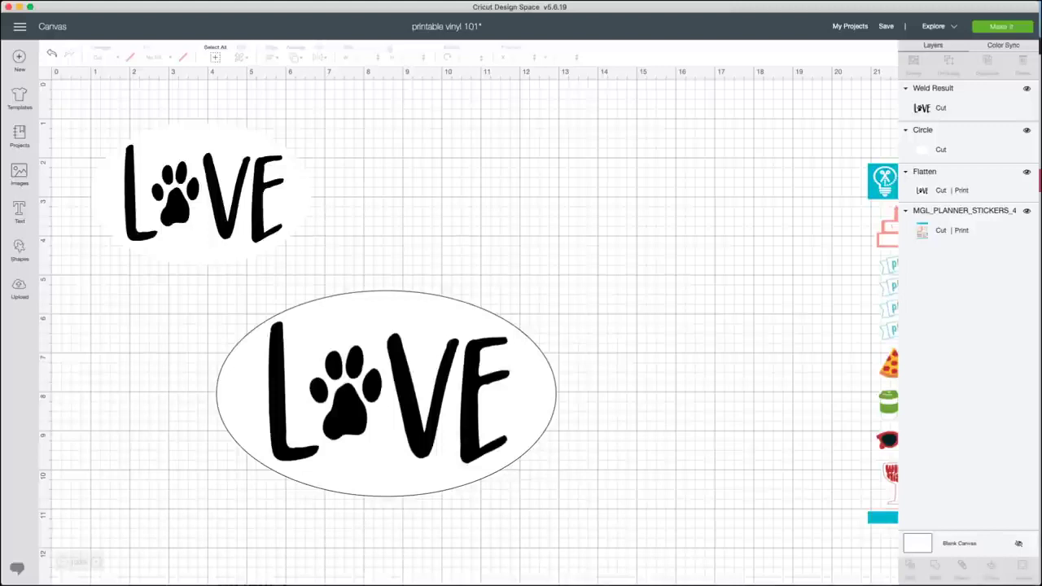
Flatten the LOVE design with its white oval, move it up and right, and scale it to about 4.75 by 2.88 inches
left_click_drag(128, 346, 456, 440)
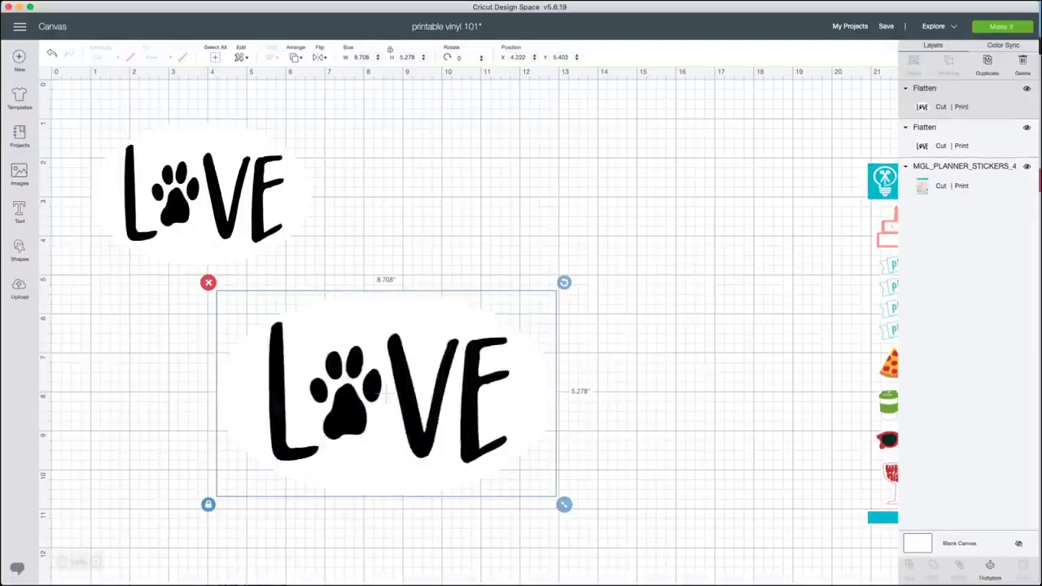
left_click_drag(386, 393, 538, 295)
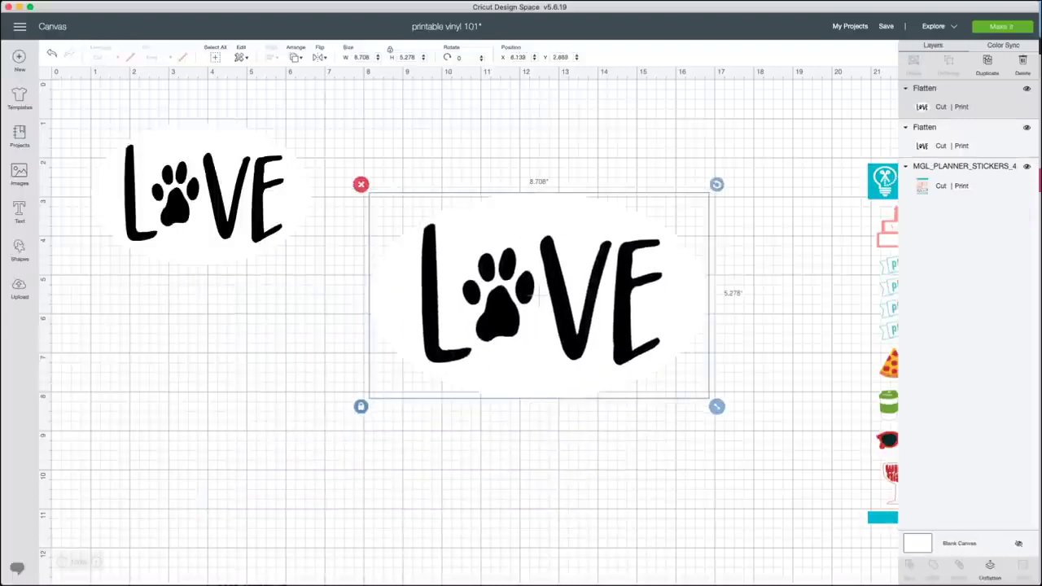
left_click_drag(716, 406, 562, 312)
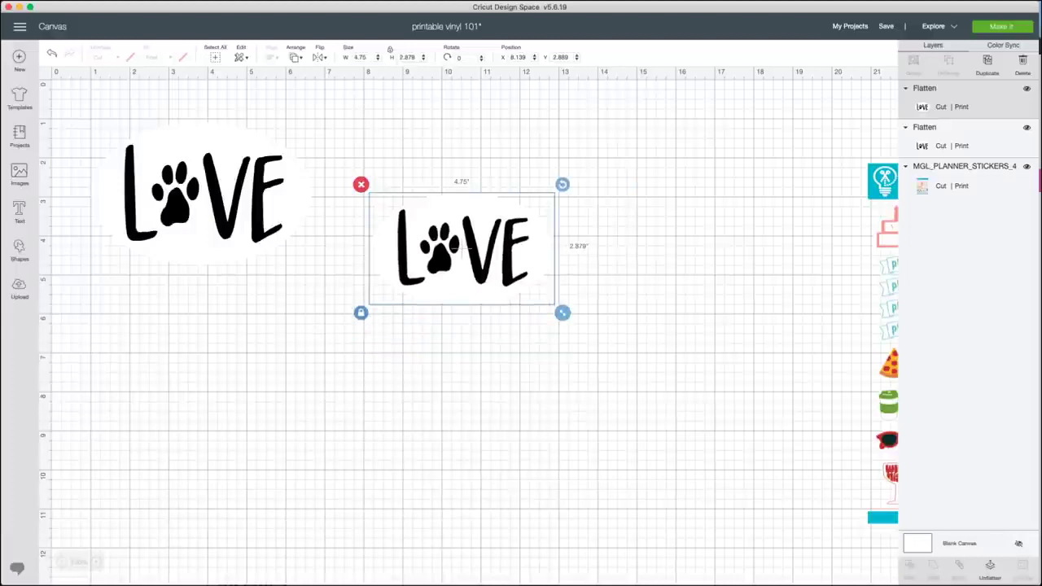
Delete the smaller flattened LOVE sticker and move the planner sticker sheet beside the remaining LOVE sticker
left_click(201, 194)
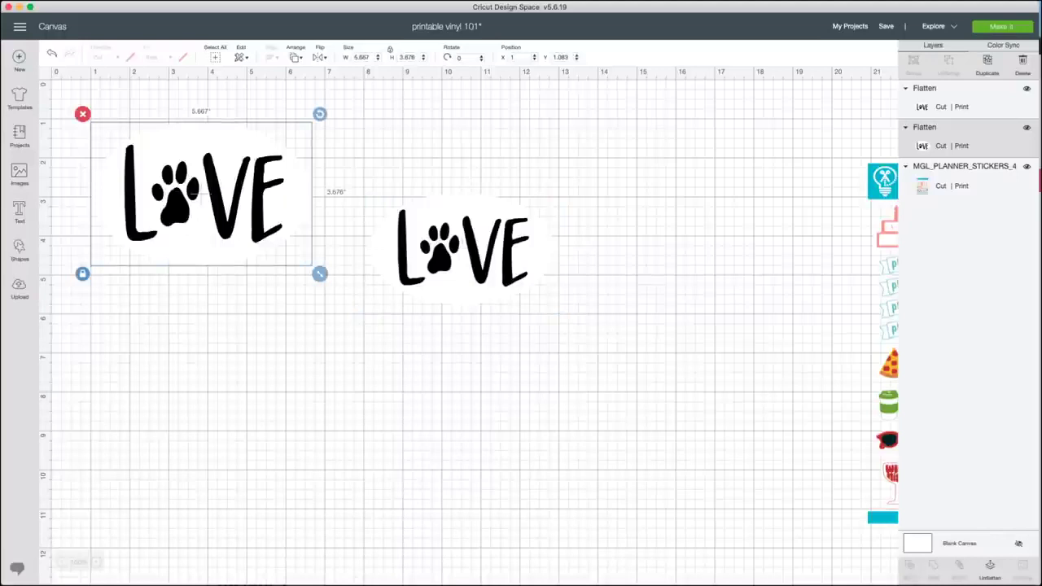
left_click(462, 245)
left_click(361, 185)
left_click(200, 194)
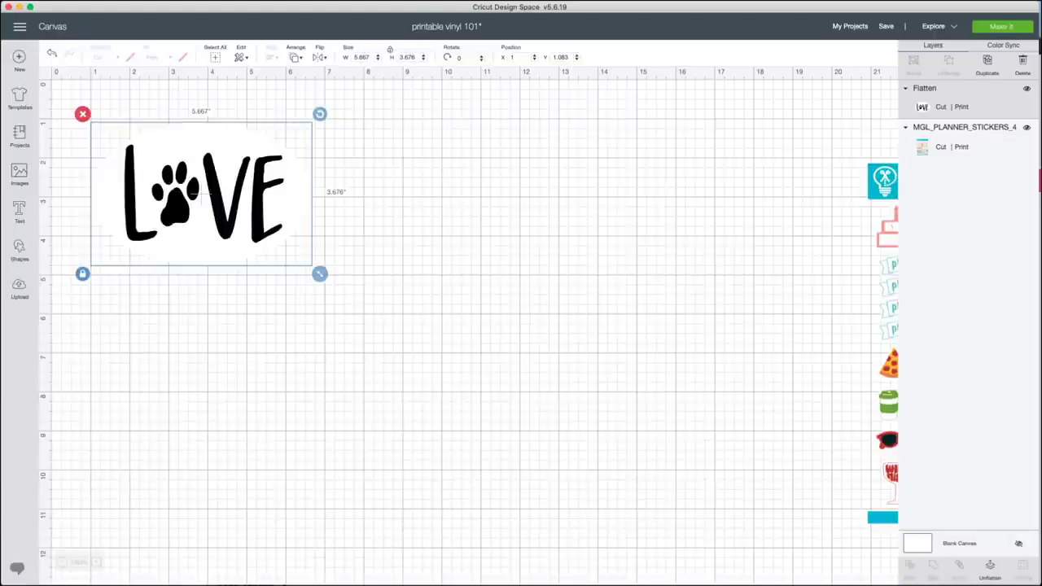
left_click_drag(883, 326, 352, 280)
left_click(692, 326)
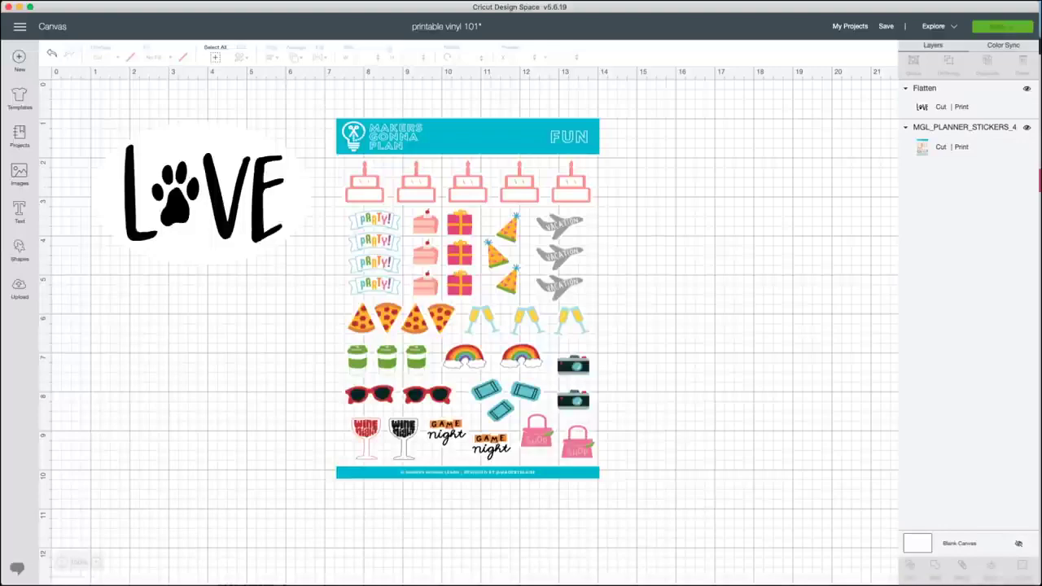
Send the project to be made and toggle Add Bleed in the planner sticker sheet's print setup
left_click(1002, 26)
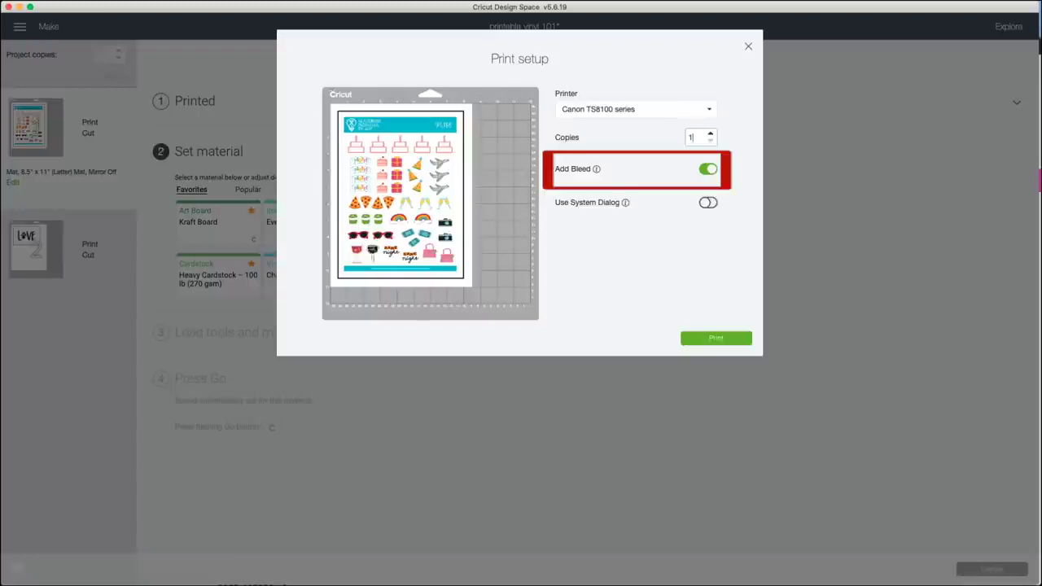
left_click(707, 169)
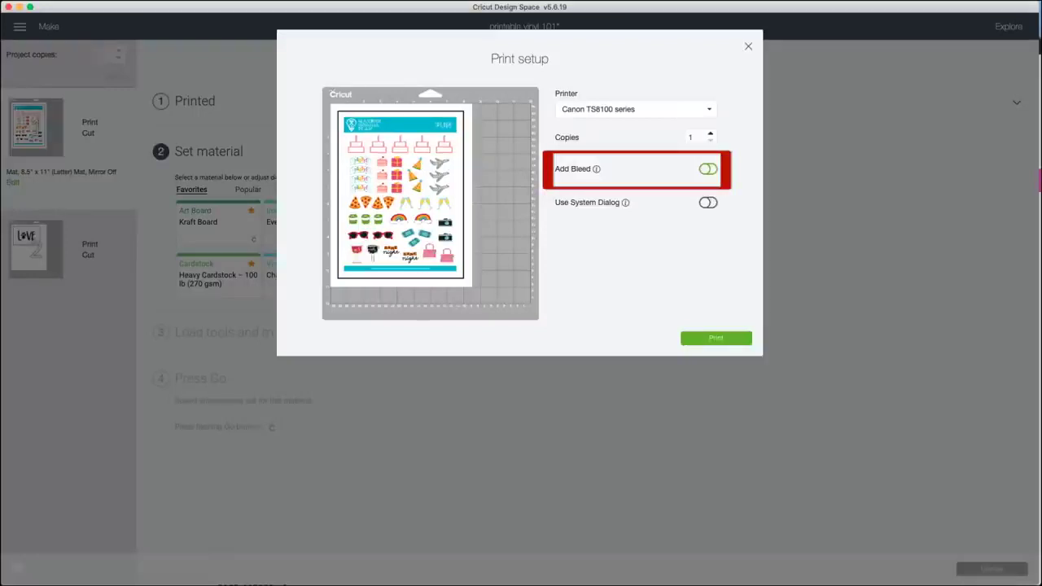
left_click(708, 169)
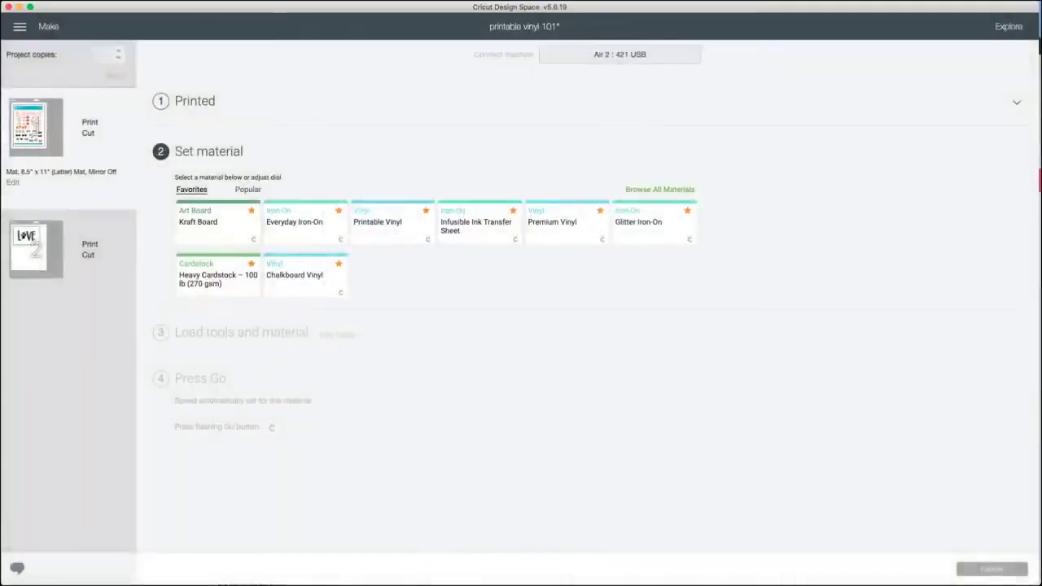
Open the LOVE sticker mat's print setup and set the cutting material to Printable Vinyl
left_click(36, 248)
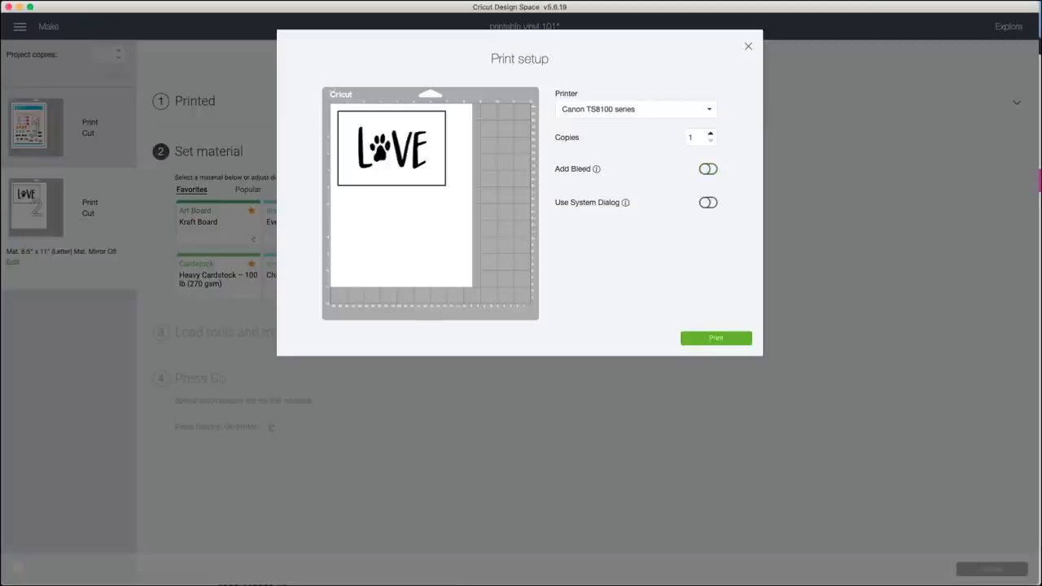
key("Escape")
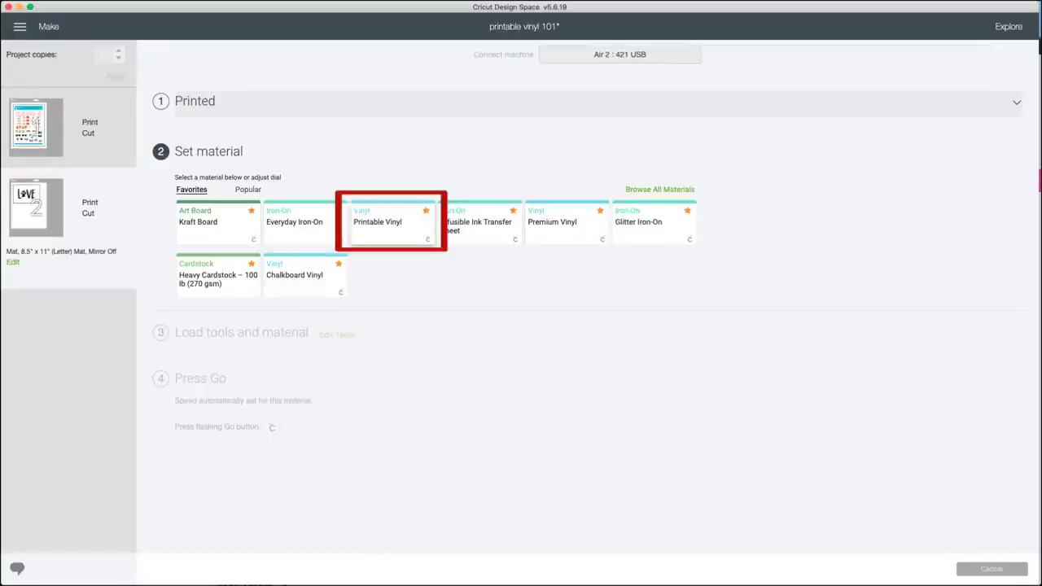
left_click(391, 221)
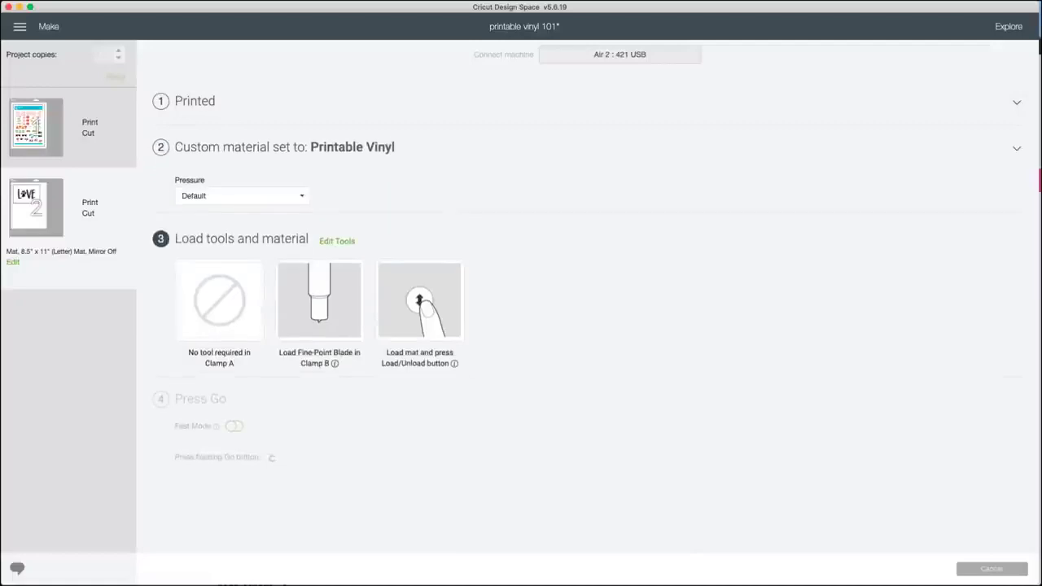